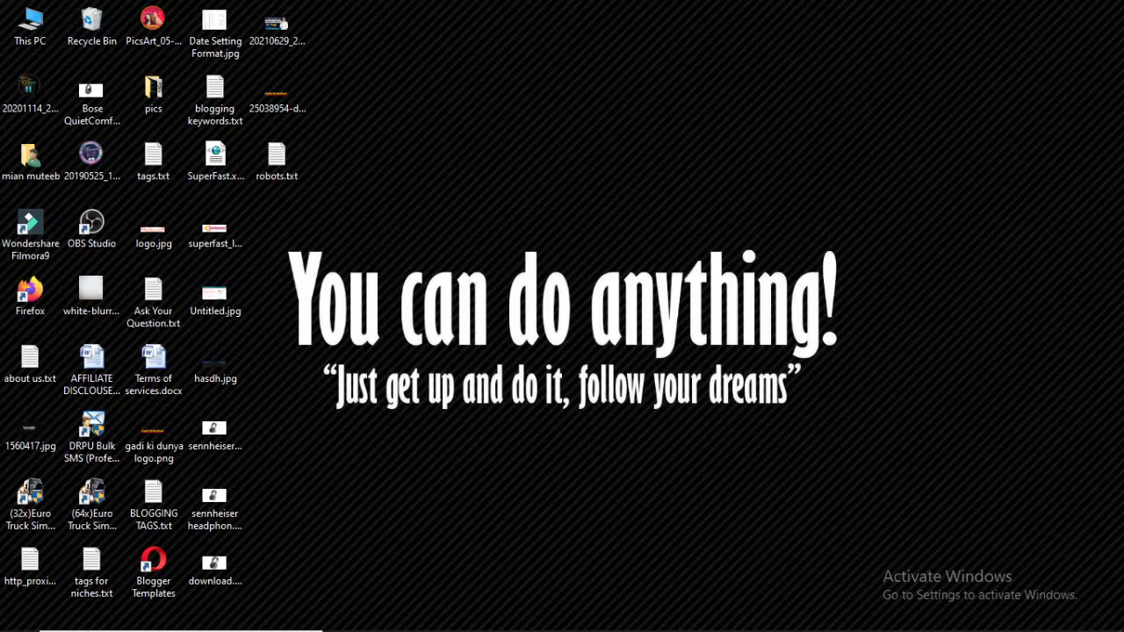
Step: Switch to Chrome and Word to examine the car specification spreadsheet and the tables in the MG Latest Cars 2021 document
{"action": "left_click", "coordinate": [464, 619]}
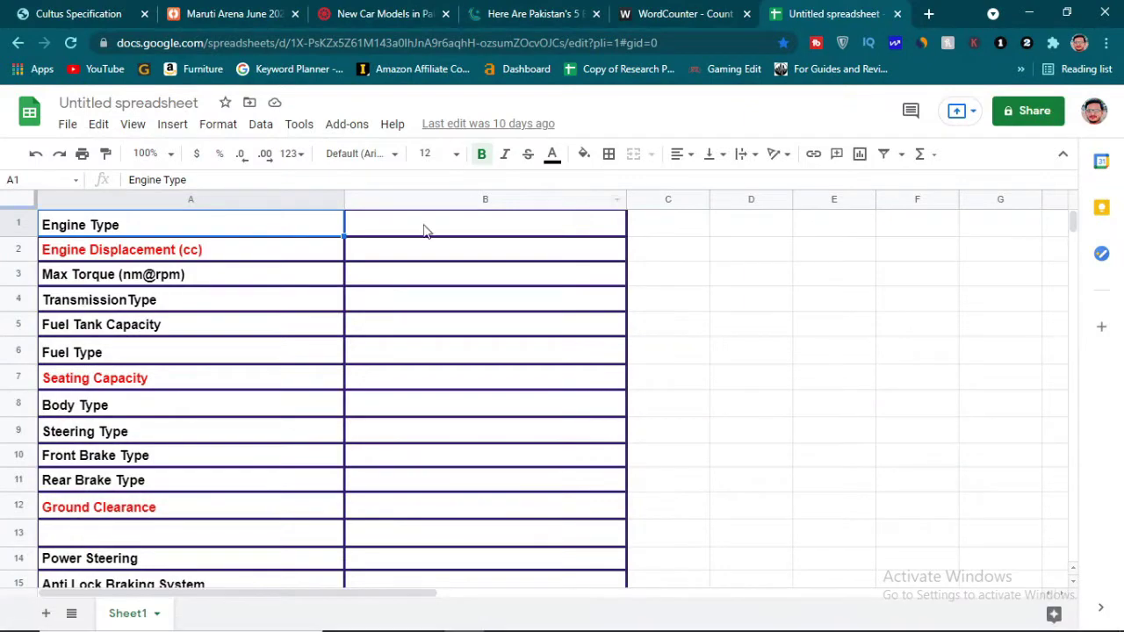
{"action": "scroll", "coordinate": [422, 291], "scroll_direction": "down", "scroll_amount": 3}
{"action": "scroll", "coordinate": [376, 334], "scroll_direction": "up", "scroll_amount": 3}
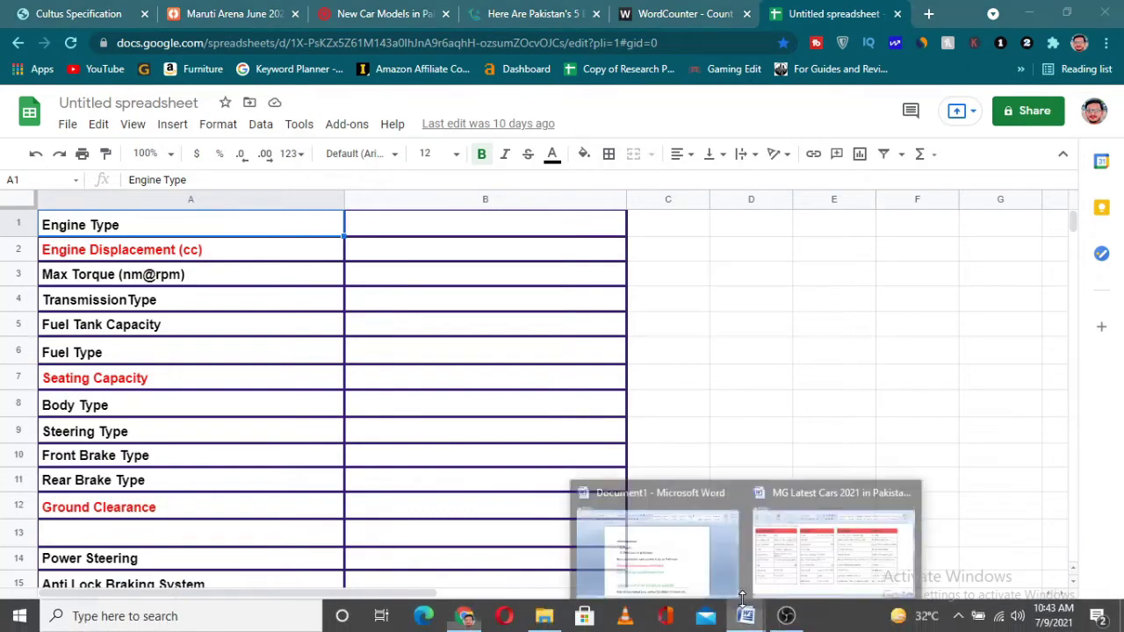
{"action": "left_click", "coordinate": [746, 616]}
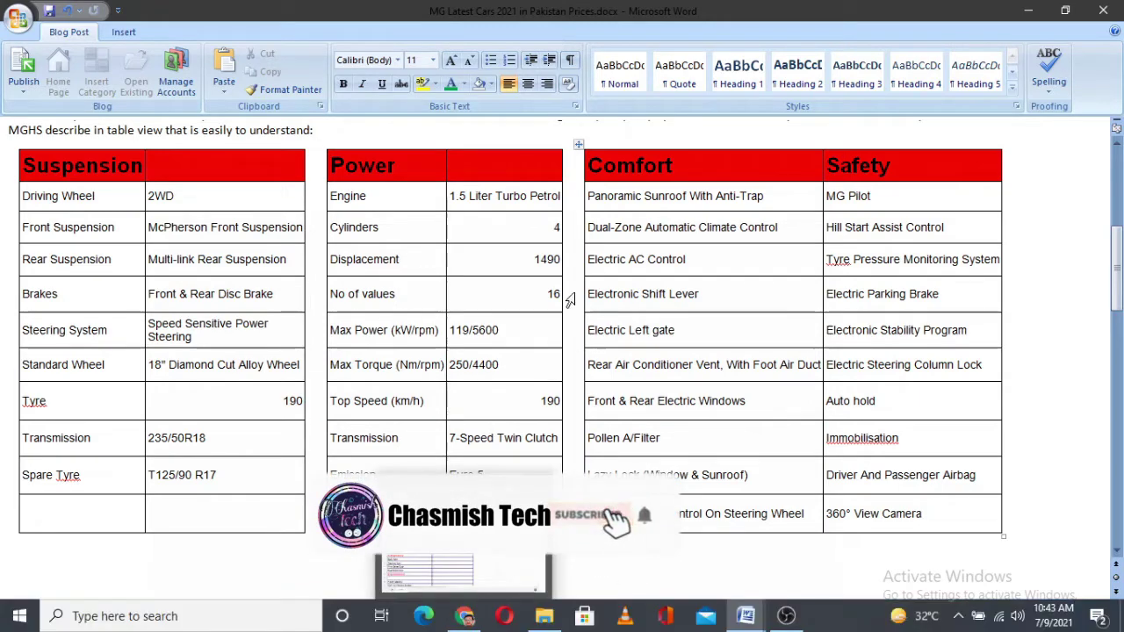
{"action": "key", "text": "alt+Tab"}
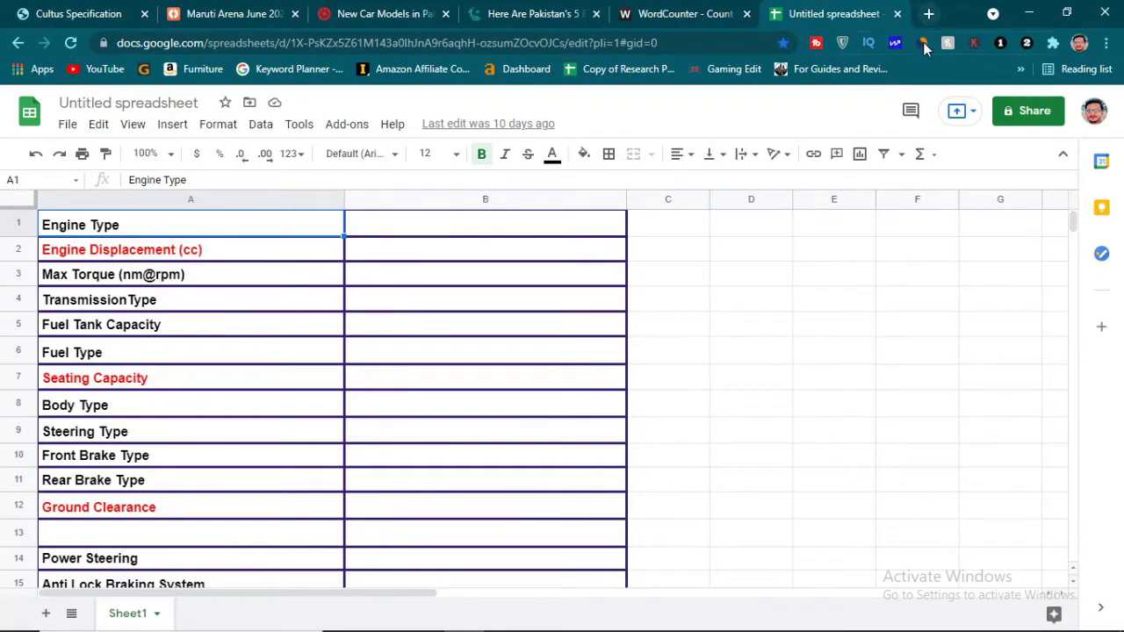
{"action": "key", "text": "super+Down"}
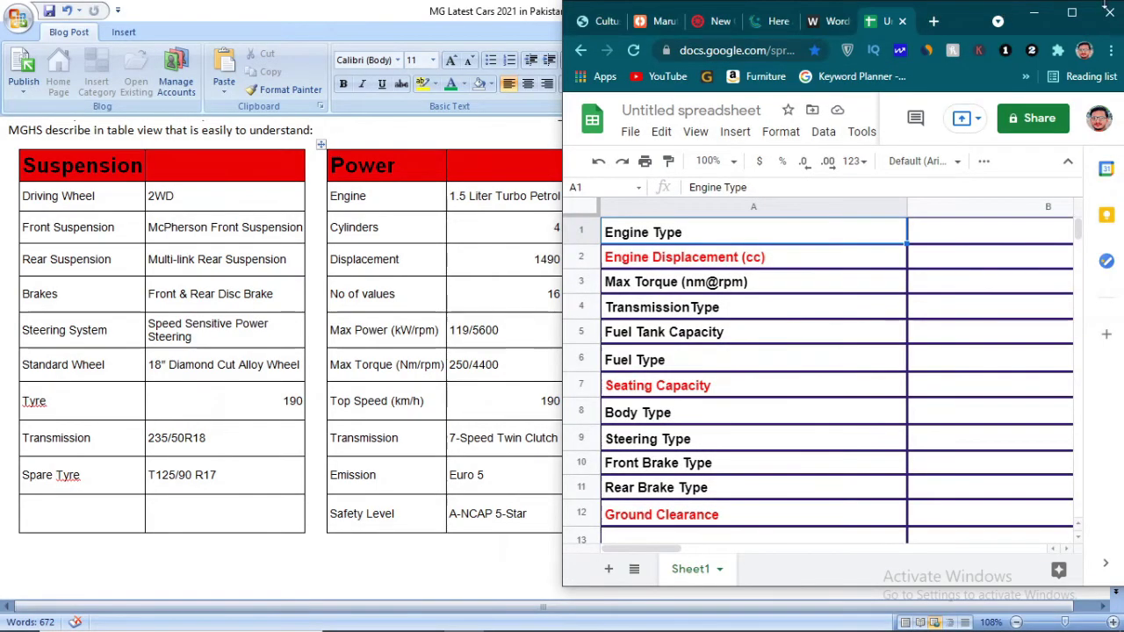
{"action": "left_click", "coordinate": [1071, 13]}
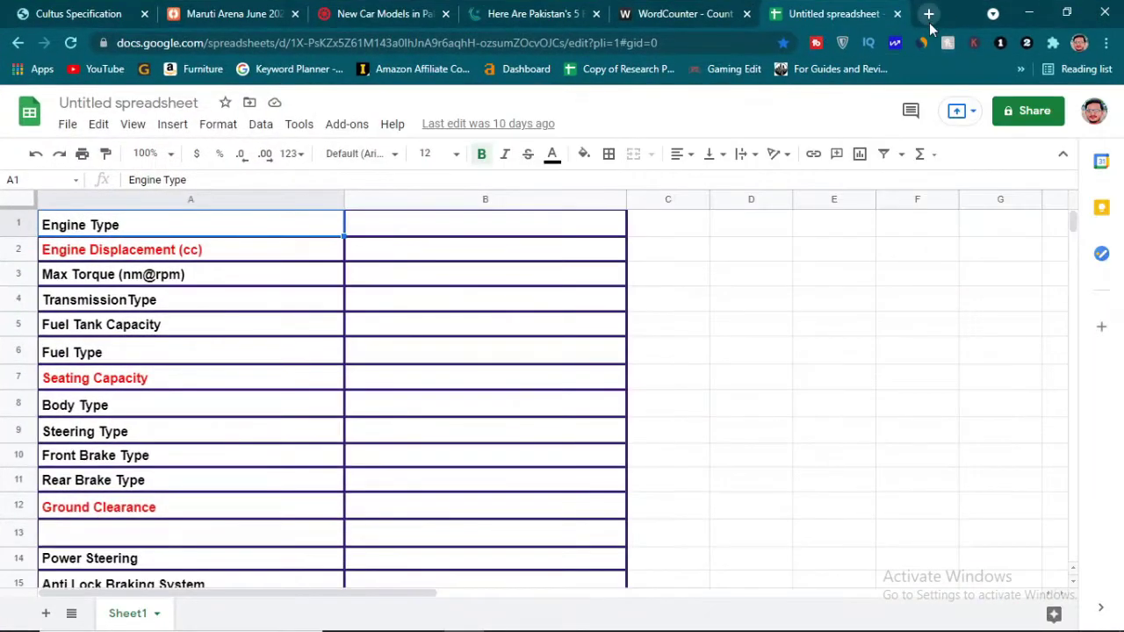
Step: Open Google Sheets in a new browser tab and create a blank spreadsheet
{"action": "left_click", "coordinate": [930, 13]}
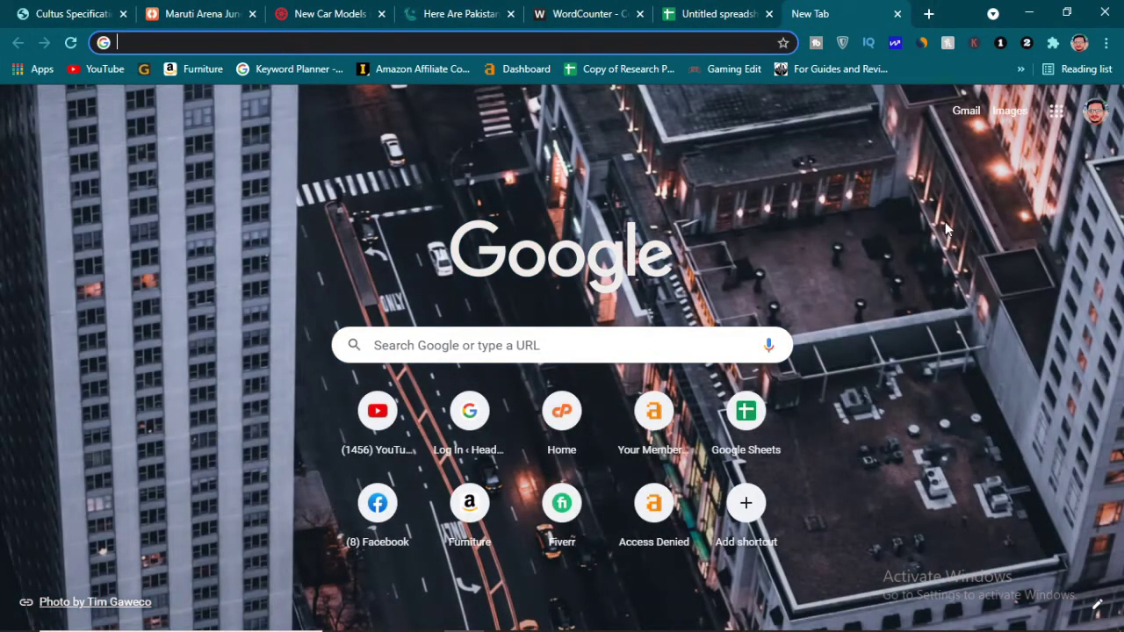
{"action": "left_click", "coordinate": [1057, 111]}
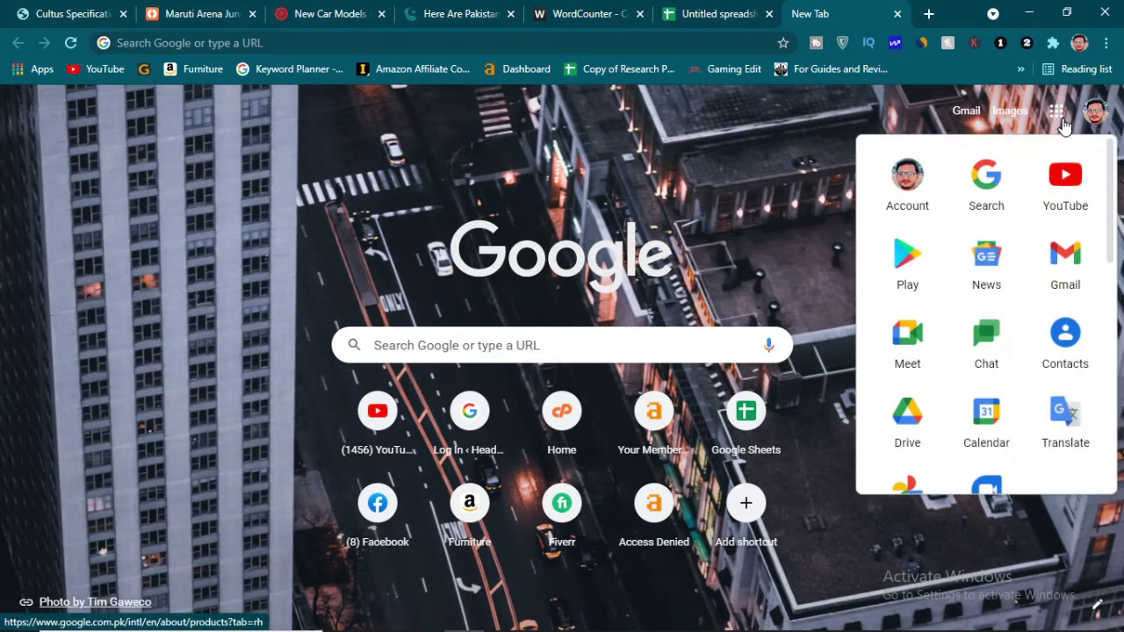
{"action": "scroll", "coordinate": [962, 356], "scroll_direction": "down", "scroll_amount": 5}
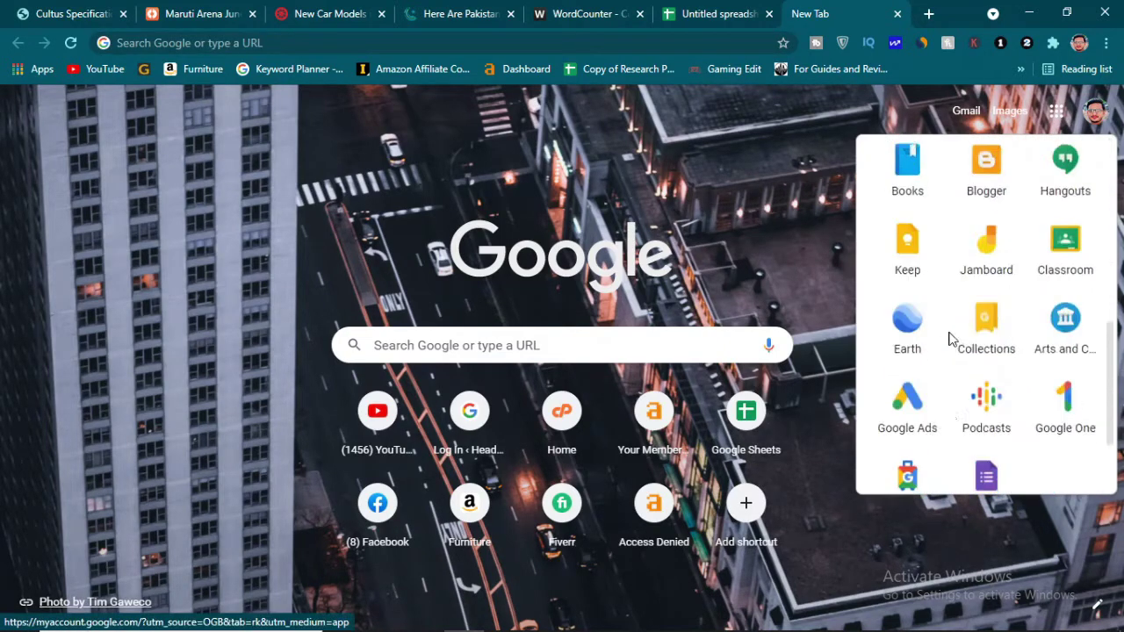
{"action": "scroll", "coordinate": [948, 338], "scroll_direction": "up", "scroll_amount": 5}
{"action": "scroll", "coordinate": [949, 343], "scroll_direction": "down", "scroll_amount": 1}
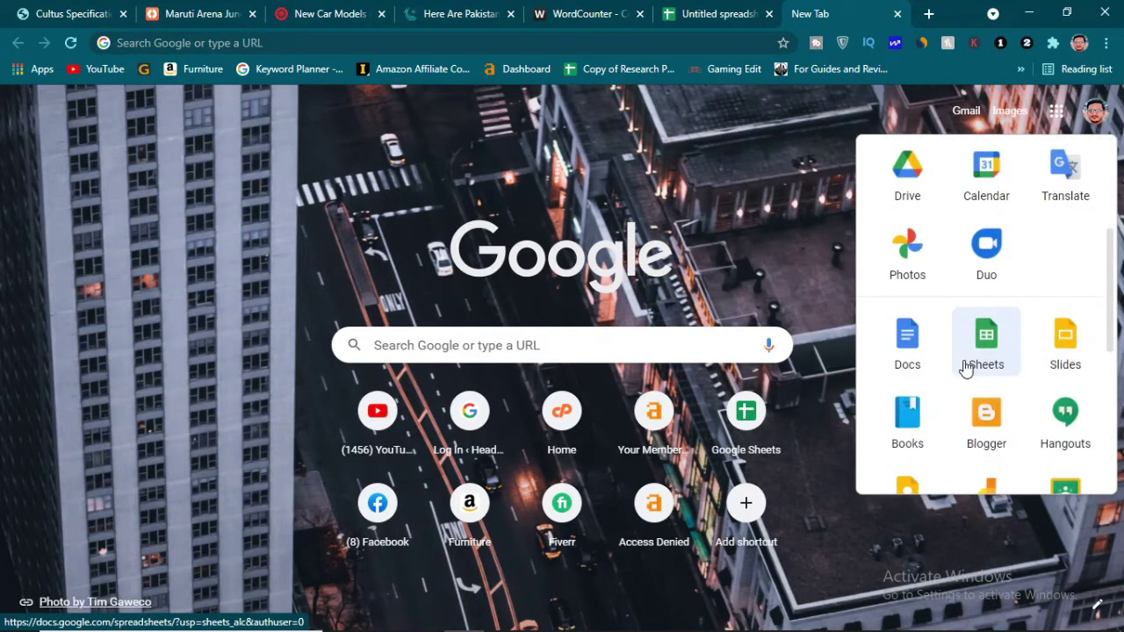
{"action": "left_click", "coordinate": [977, 367]}
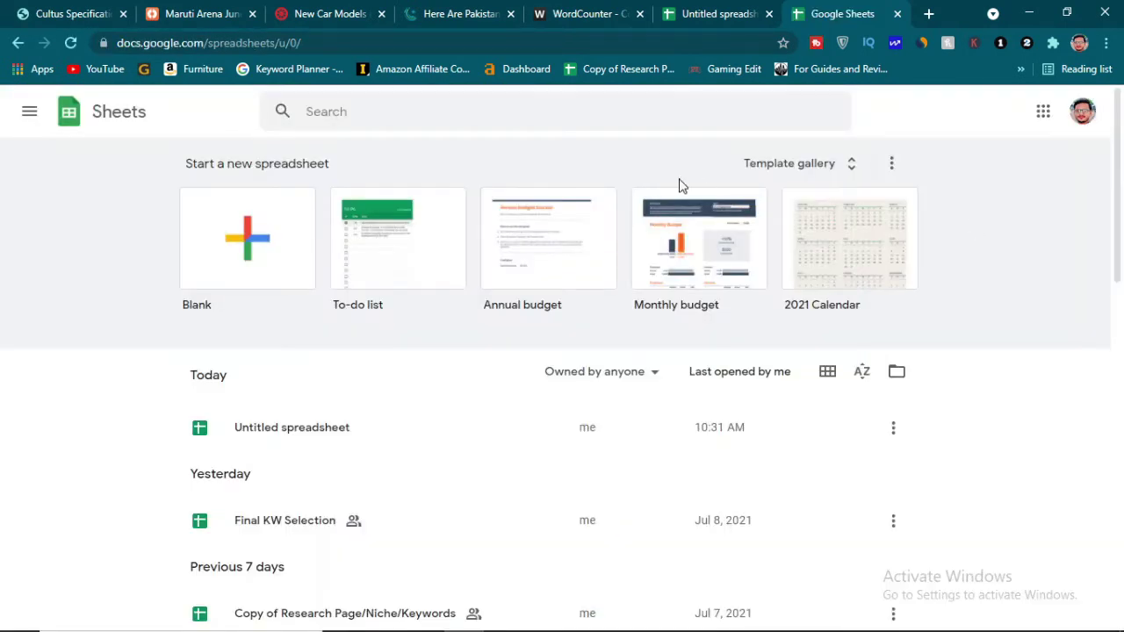
{"action": "left_click", "coordinate": [221, 243]}
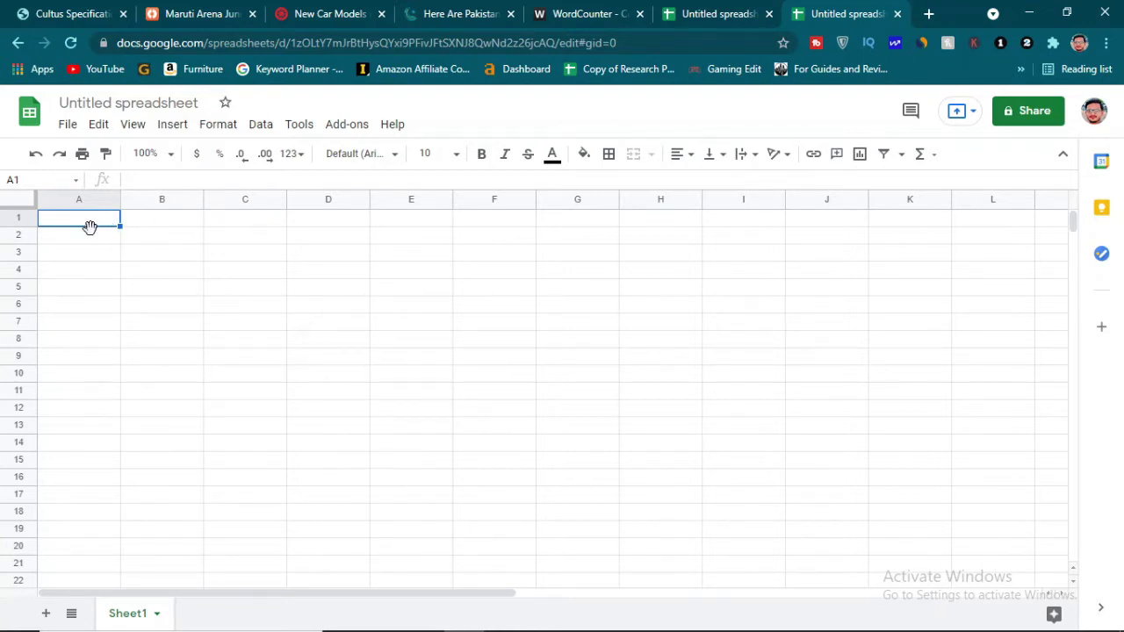
Step: Switch to the MG Latest Cars 2021 document in Word to review its Suspension, Power, Comfort and Safety tables, and return to the spreadsheet
{"action": "mouse_move", "coordinate": [505, 626]}
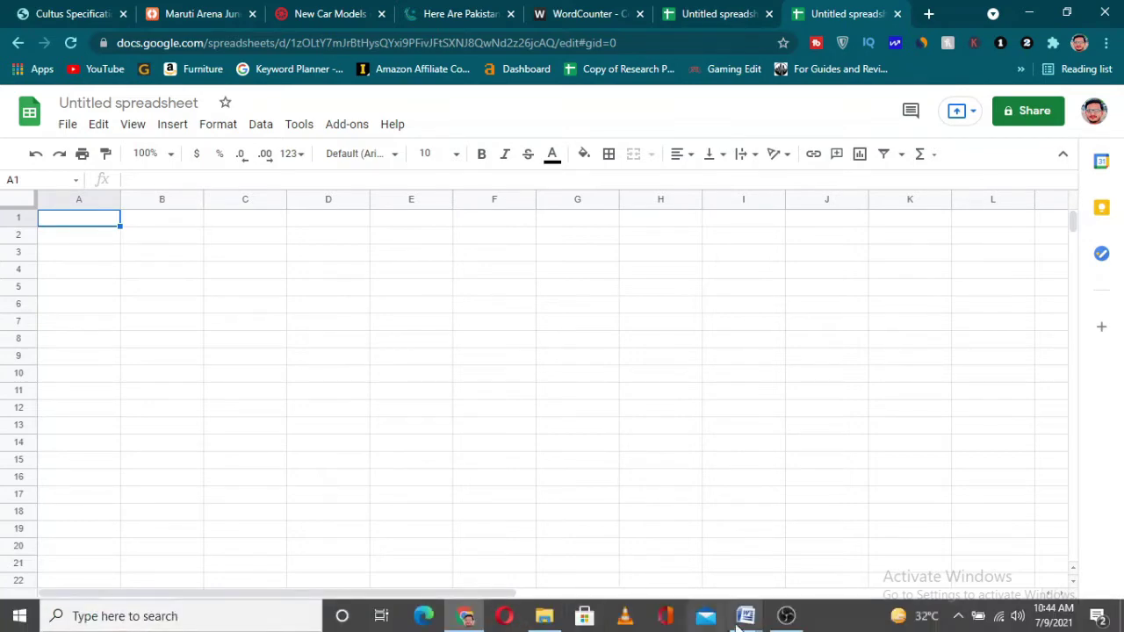
{"action": "mouse_move", "coordinate": [746, 615]}
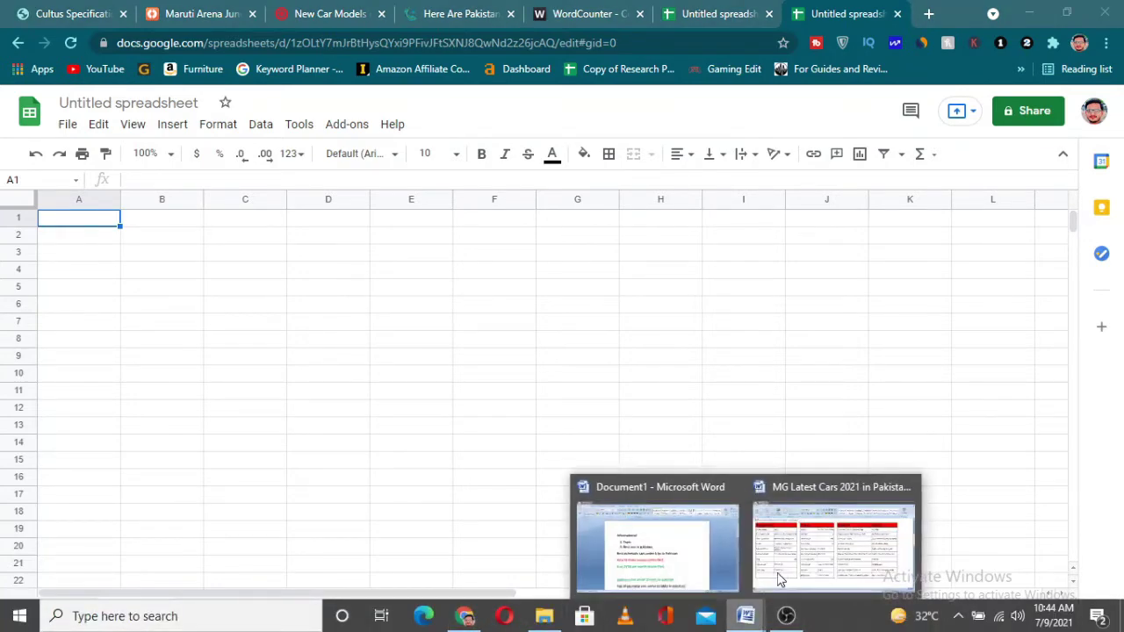
{"action": "left_click", "coordinate": [779, 580]}
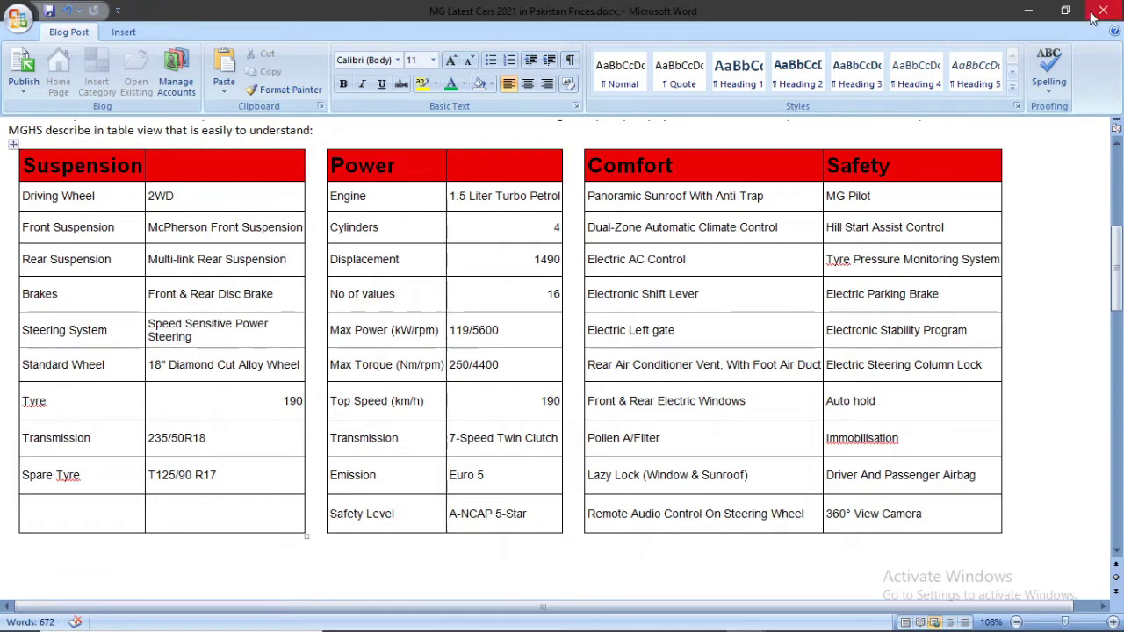
{"action": "left_click", "coordinate": [1029, 11]}
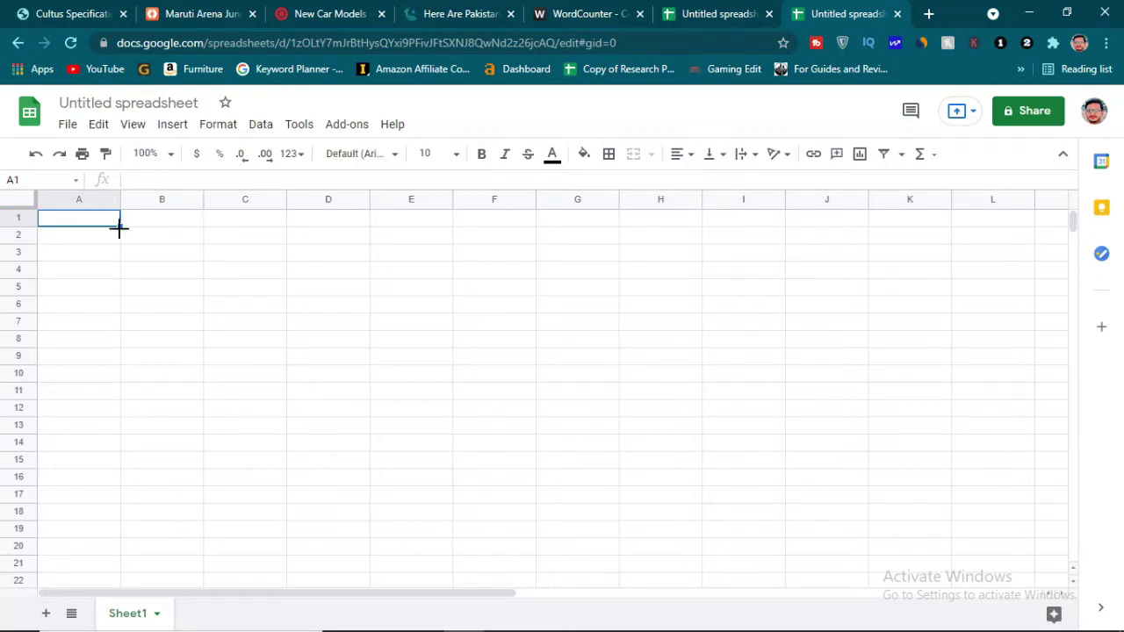
Step: Apply all borders to the cell range A1:B11 in the blank sheet
{"action": "left_click", "coordinate": [119, 228]}
{"action": "left_click", "coordinate": [119, 223]}
{"action": "mouse_move", "coordinate": [120, 220]}
{"action": "left_mouse_down"}
{"action": "mouse_move", "coordinate": [123, 250]}
{"action": "mouse_move", "coordinate": [111, 228]}
{"action": "left_mouse_up"}
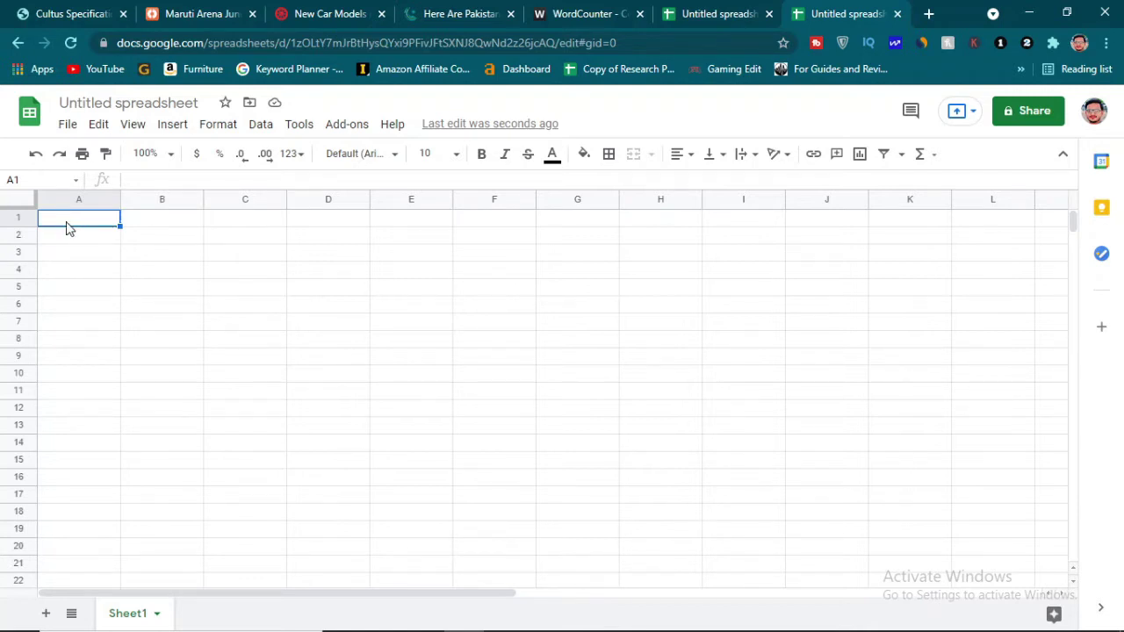
{"action": "left_click_drag", "start_coordinate": [100, 221], "coordinate": [191, 396]}
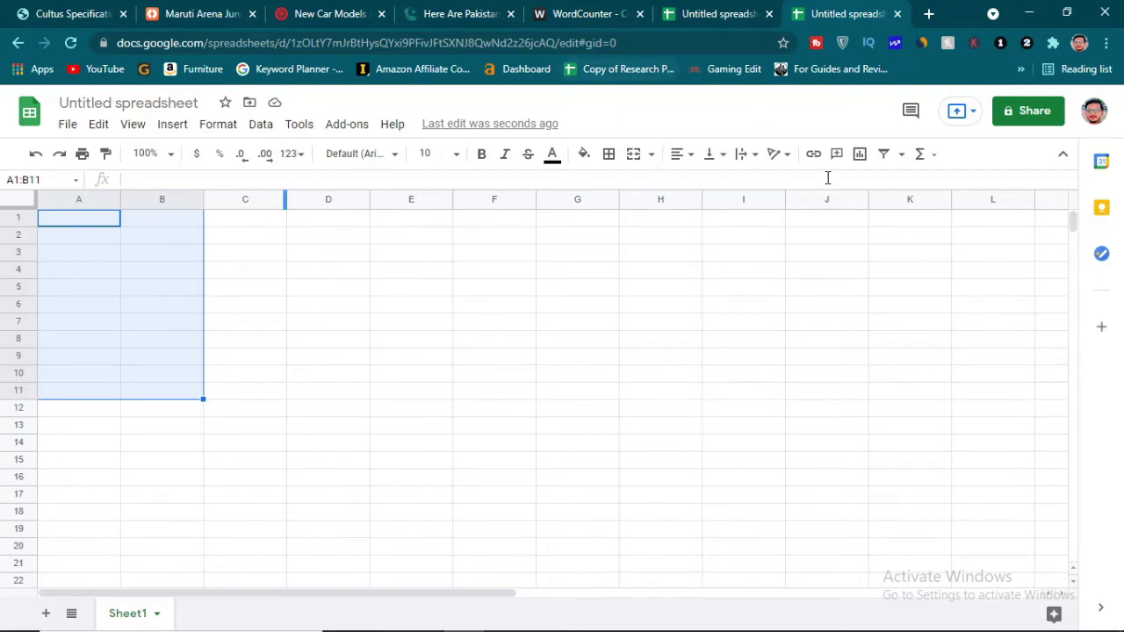
{"action": "left_click", "coordinate": [609, 160]}
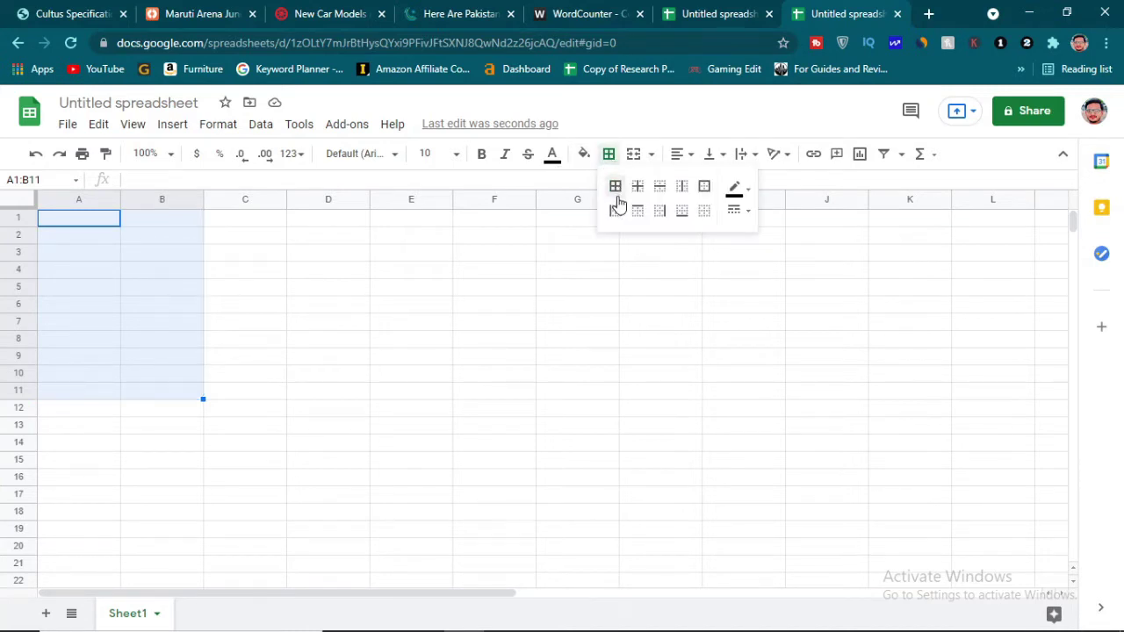
{"action": "left_click", "coordinate": [617, 189]}
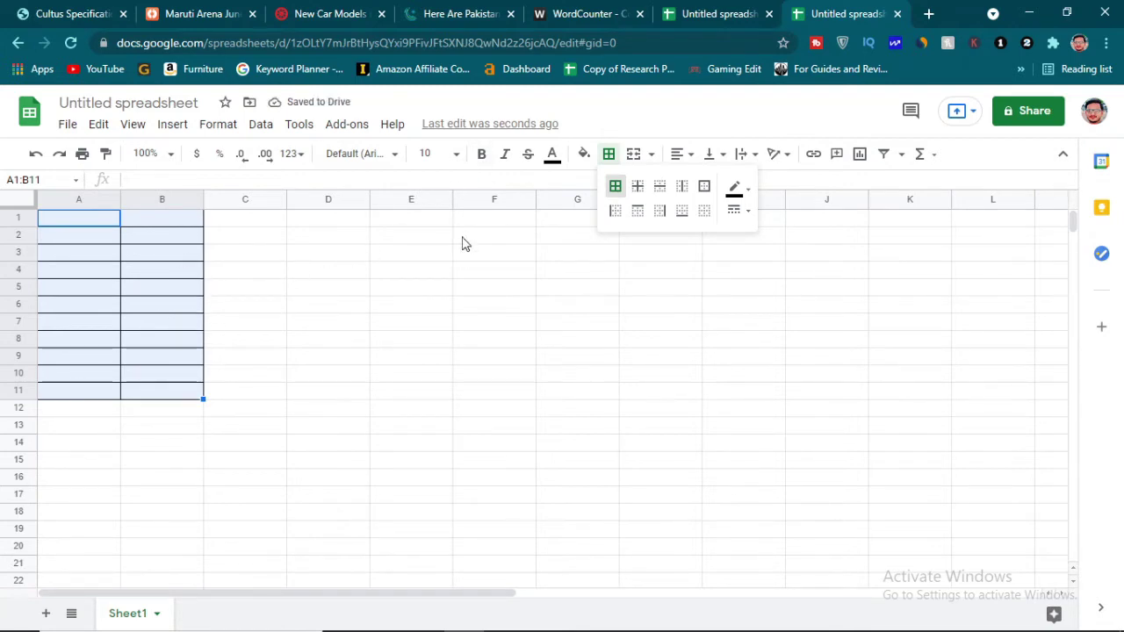
Step: Change the borders of A1:B11 to red with the thick solid line style
{"action": "left_click", "coordinate": [746, 195]}
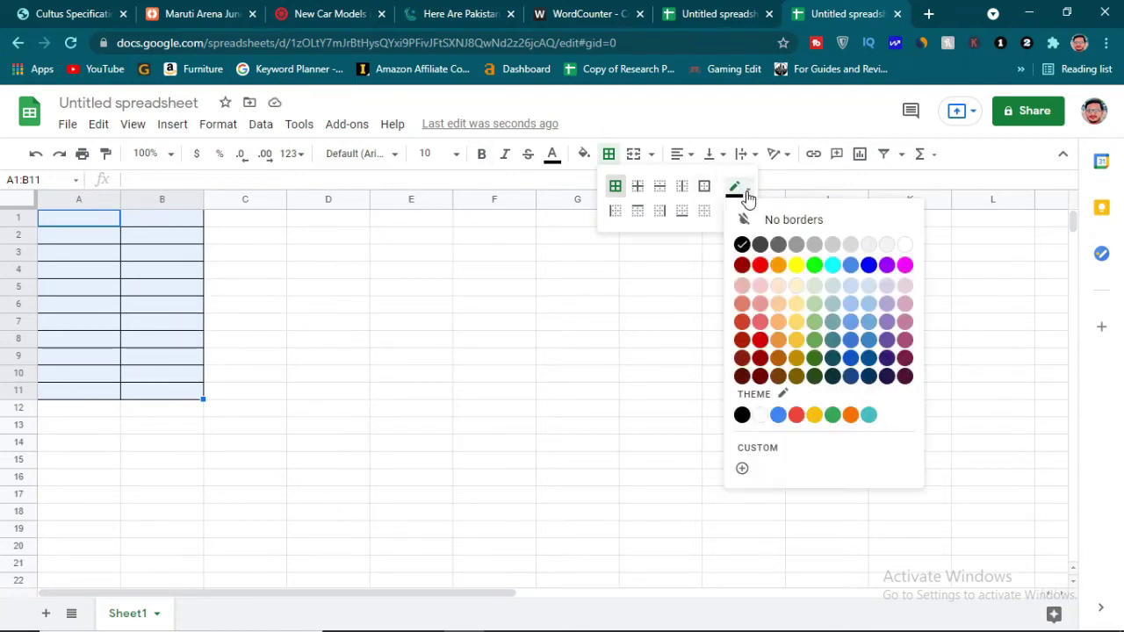
{"action": "left_click", "coordinate": [760, 265]}
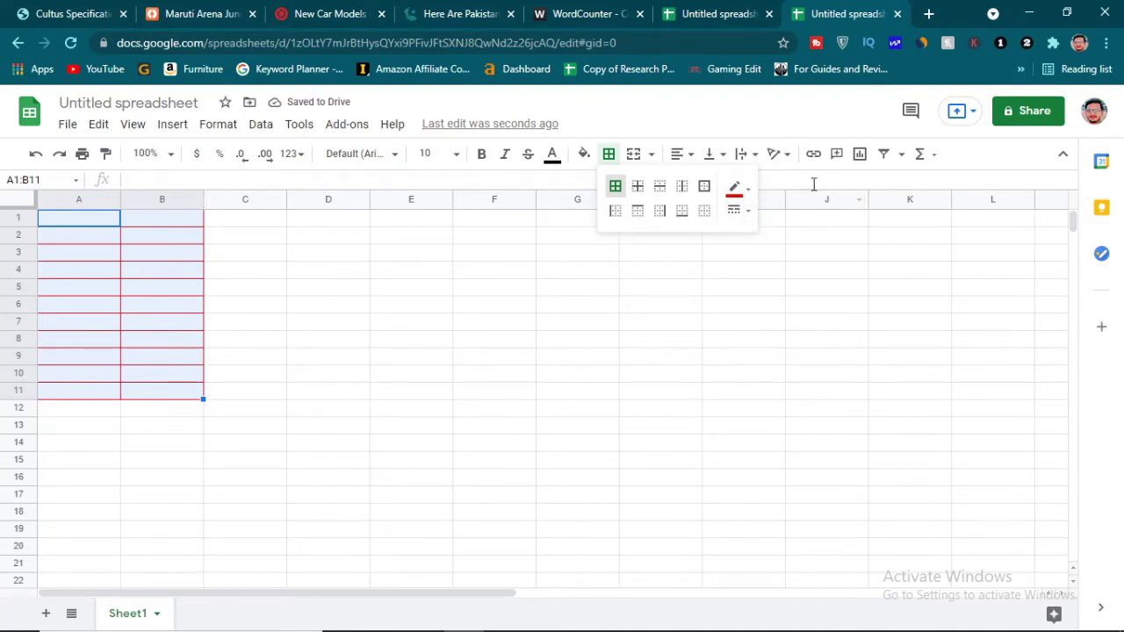
{"action": "left_click", "coordinate": [750, 212]}
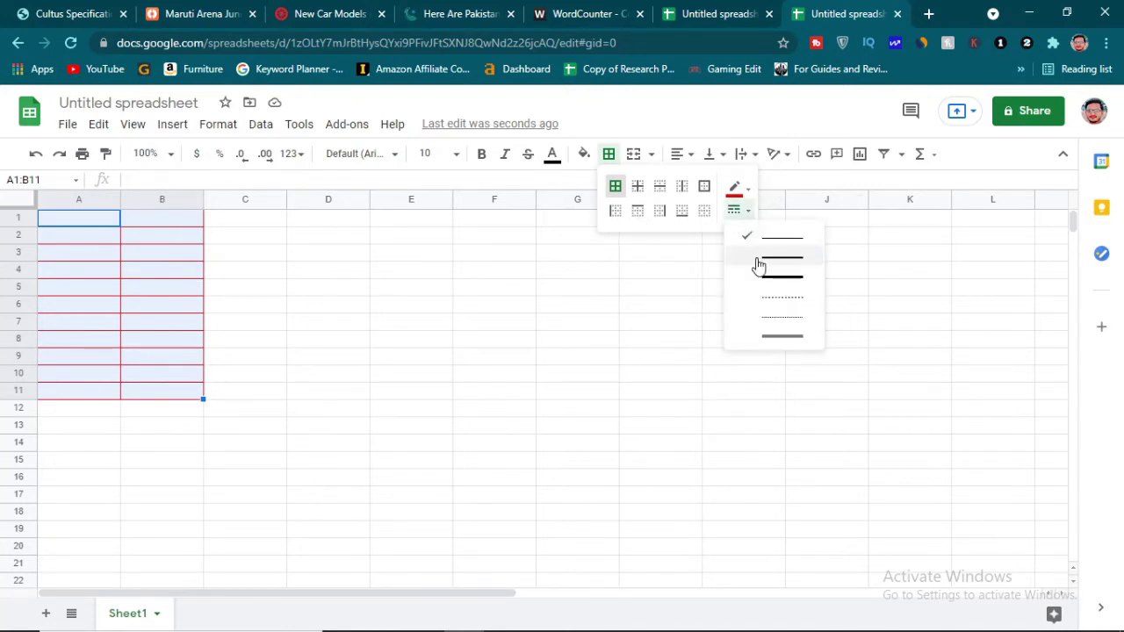
{"action": "left_click", "coordinate": [793, 275]}
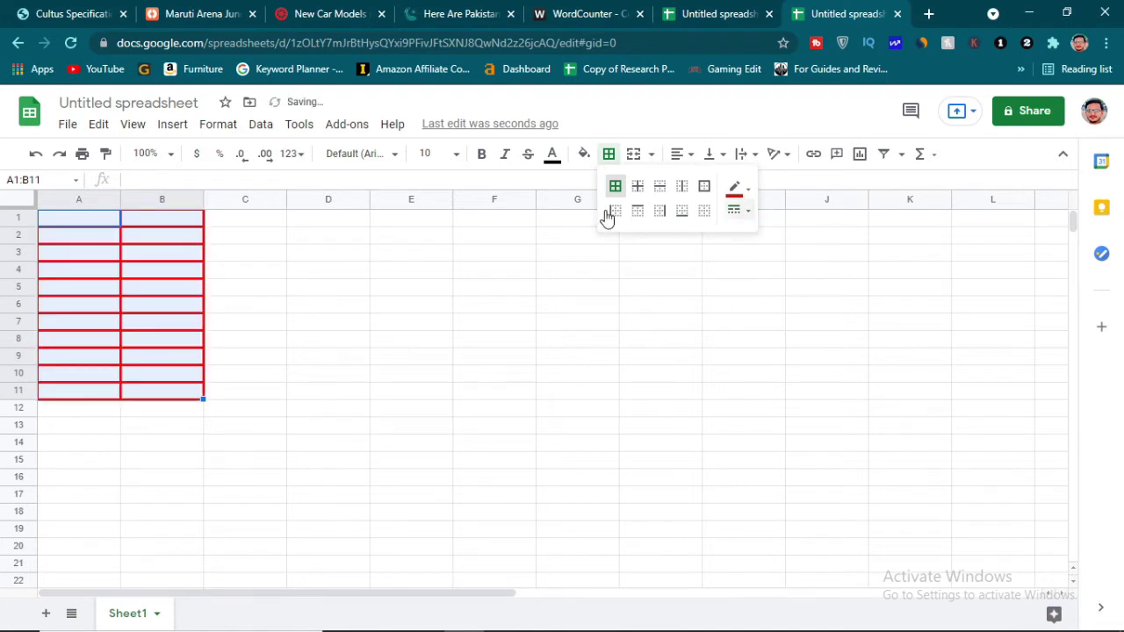
{"action": "left_click", "coordinate": [279, 256]}
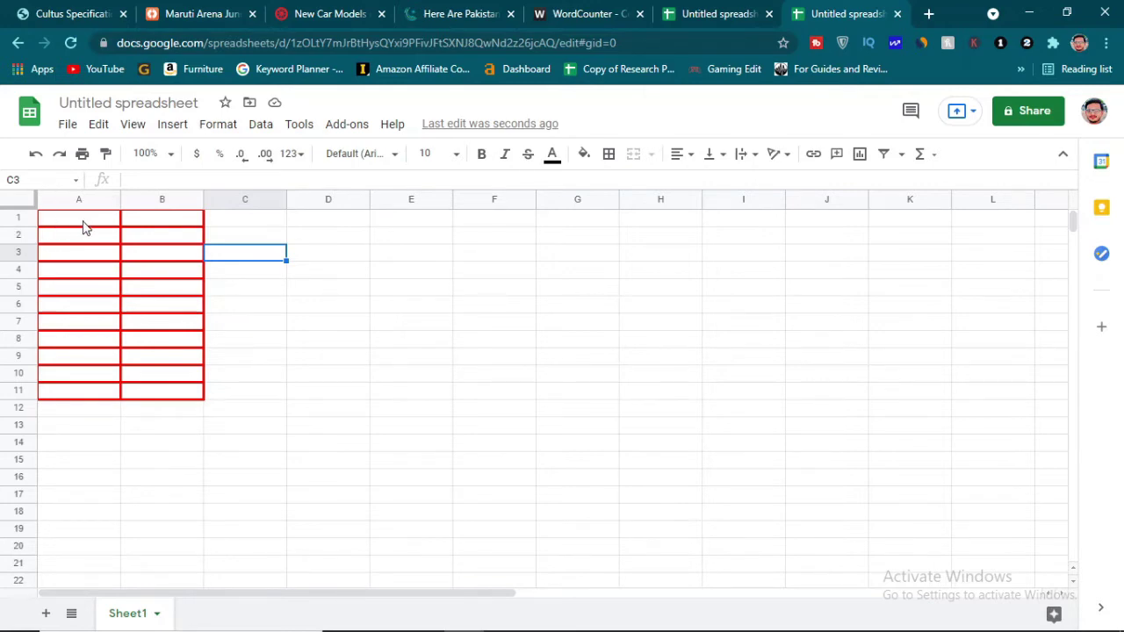
Step: Increase the heights of rows 1 through 11 so the table rows are taller and roughly even
{"action": "left_click_drag", "start_coordinate": [30, 226], "coordinate": [29, 243]}
{"action": "left_click", "coordinate": [29, 242]}
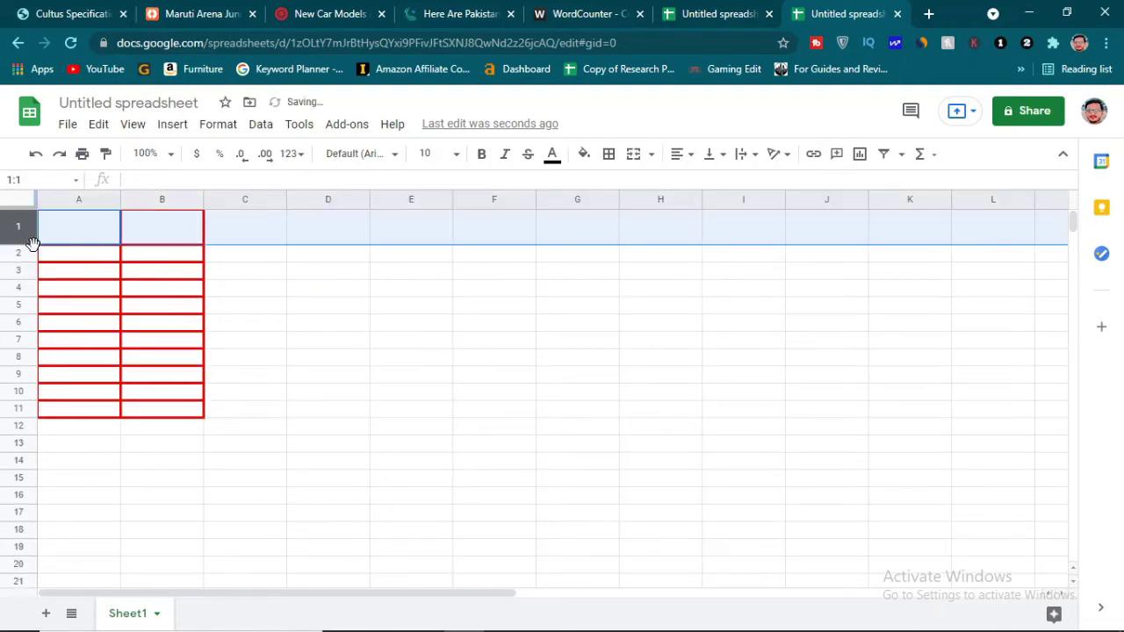
{"action": "left_click_drag", "start_coordinate": [29, 245], "coordinate": [23, 377]}
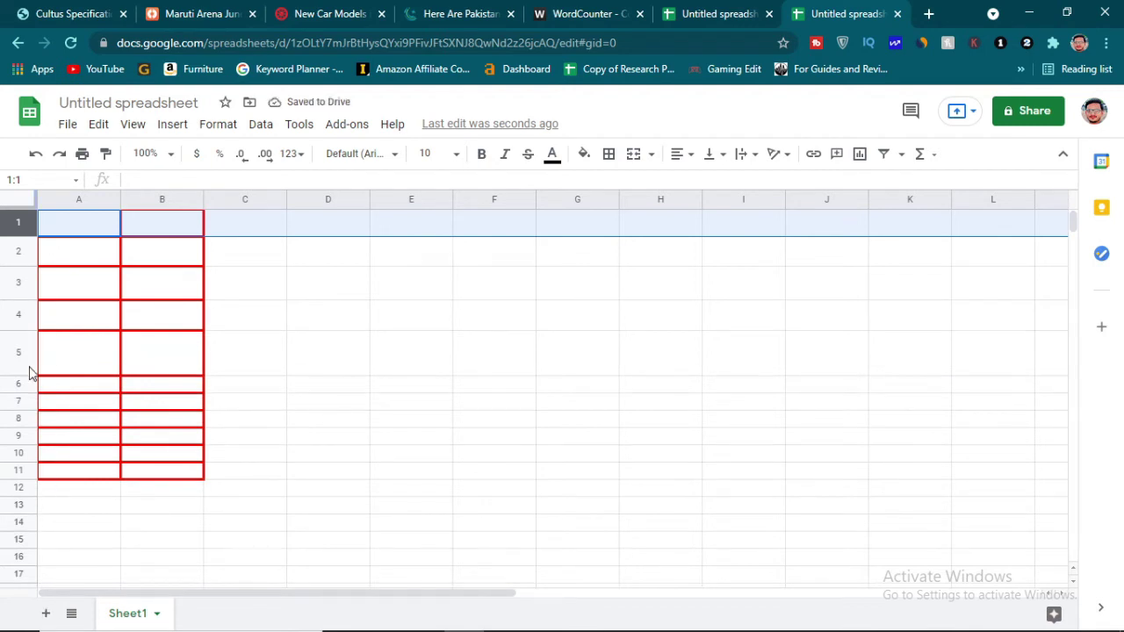
{"action": "left_click_drag", "start_coordinate": [30, 373], "coordinate": [23, 396]}
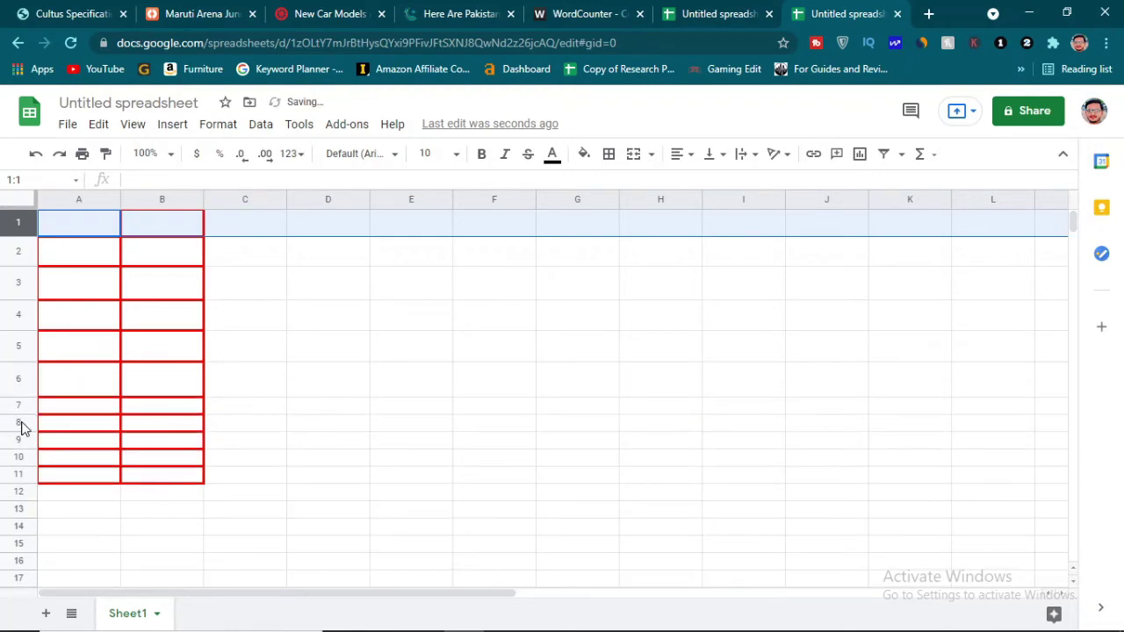
{"action": "double_click", "coordinate": [33, 414]}
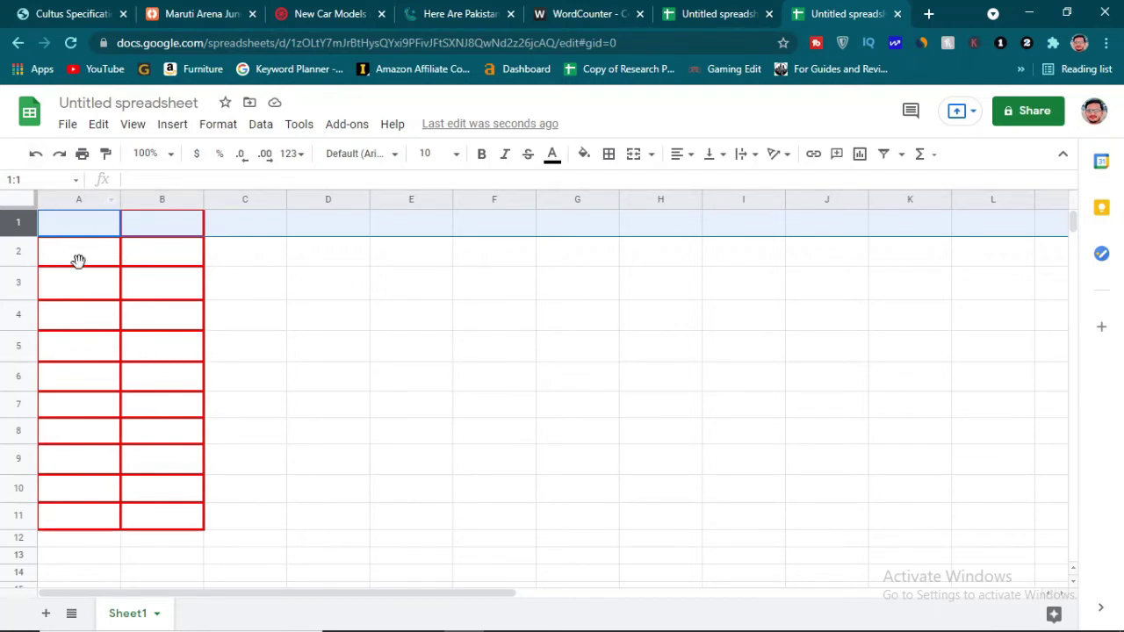
Step: Enter the heading Power in cell A1 of the bordered table
{"action": "left_click", "coordinate": [85, 224]}
{"action": "double_click", "coordinate": [87, 222]}
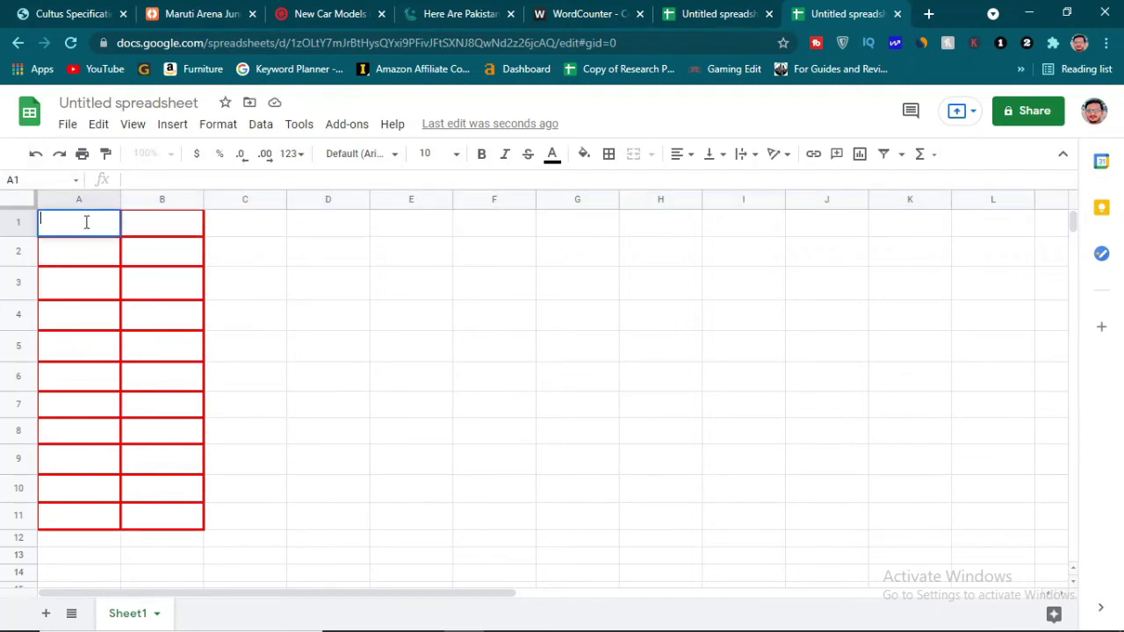
{"action": "type", "text": "Power"}
Step: Format the Power heading in cell A1 as bold with font size 14
{"action": "key", "text": "ctrl+a"}
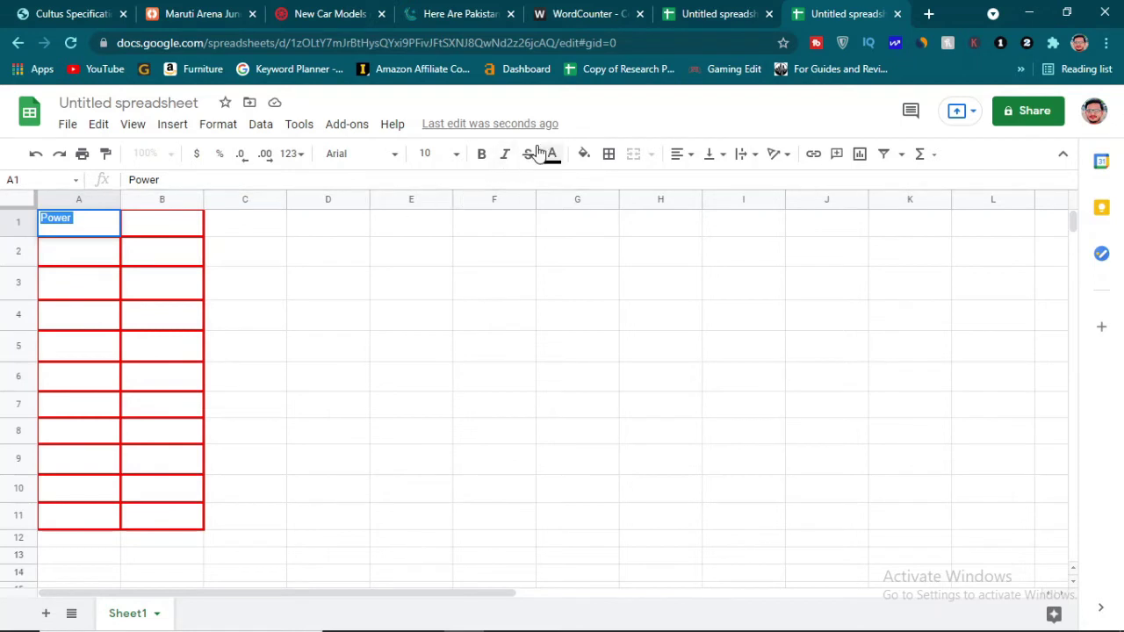
{"action": "left_click", "coordinate": [484, 156]}
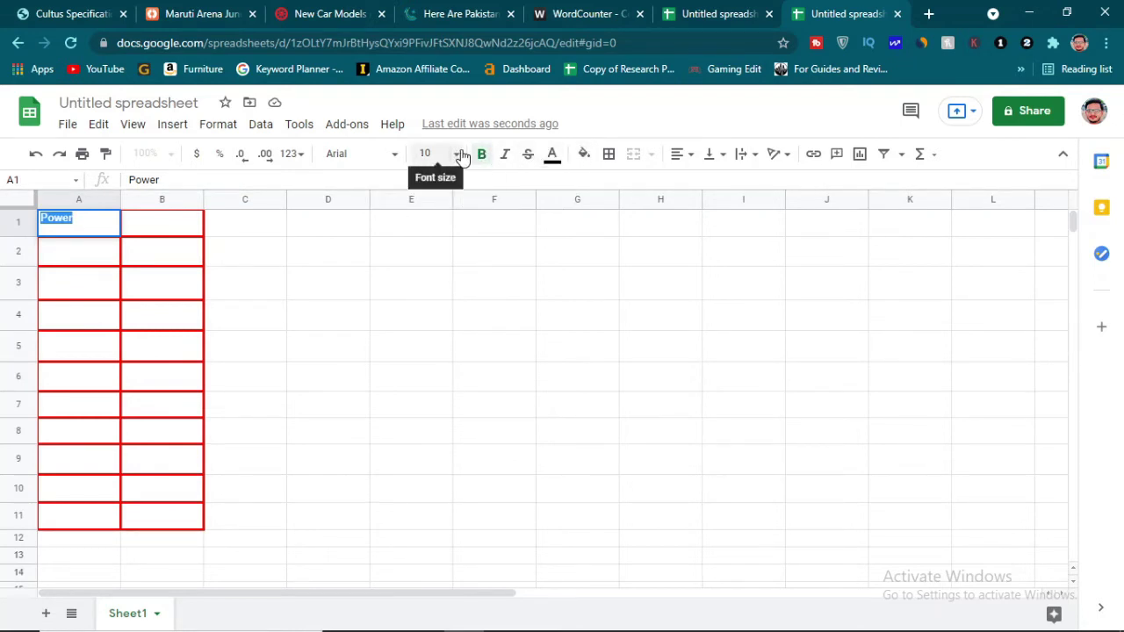
{"action": "left_click", "coordinate": [458, 155]}
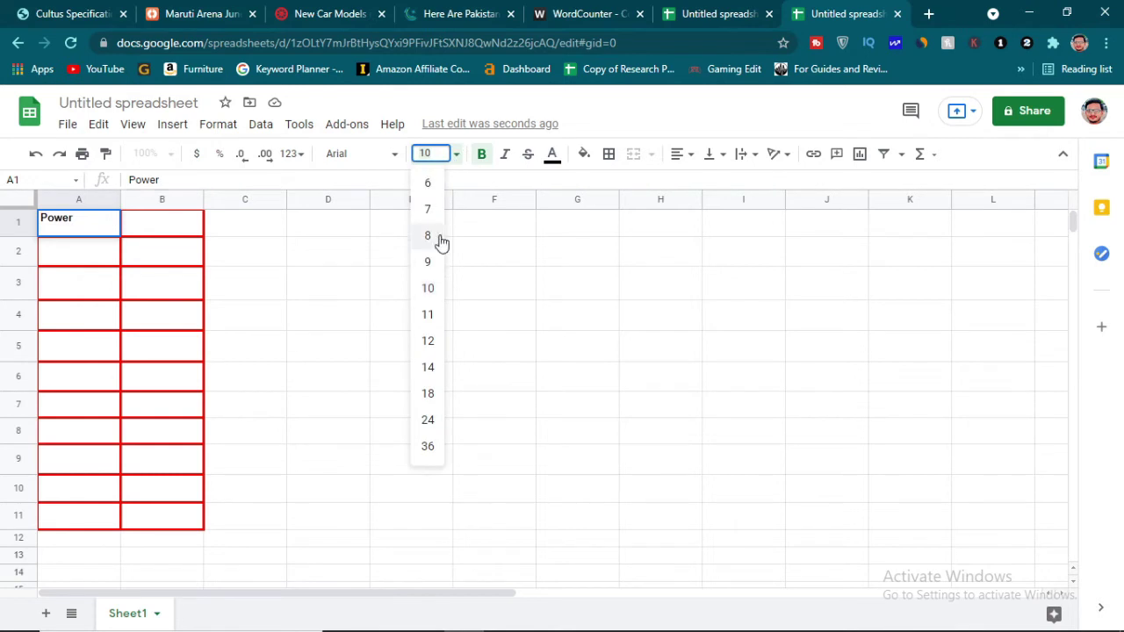
{"action": "left_click", "coordinate": [428, 368]}
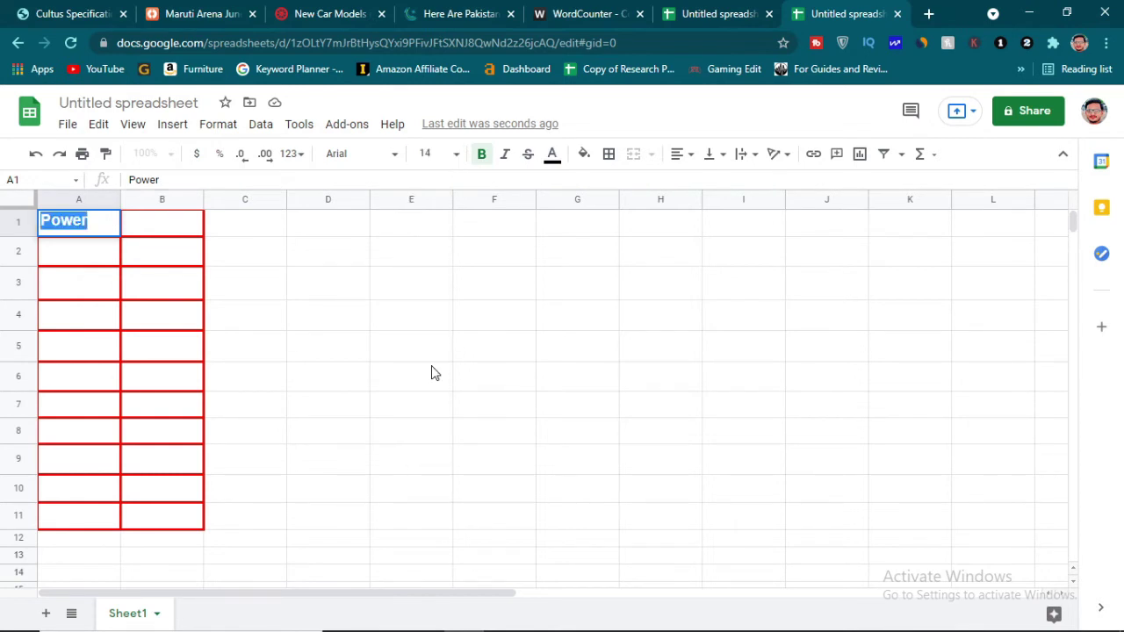
Step: Try bright green as the text color of the Power heading and return it to black
{"action": "left_click", "coordinate": [552, 155]}
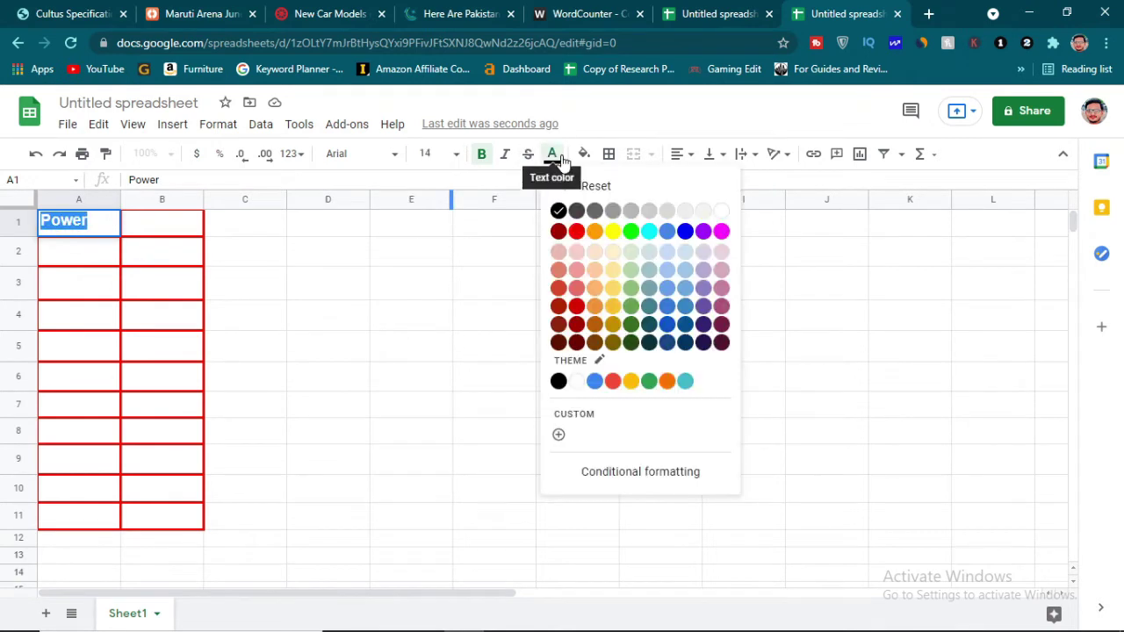
{"action": "left_click", "coordinate": [631, 232]}
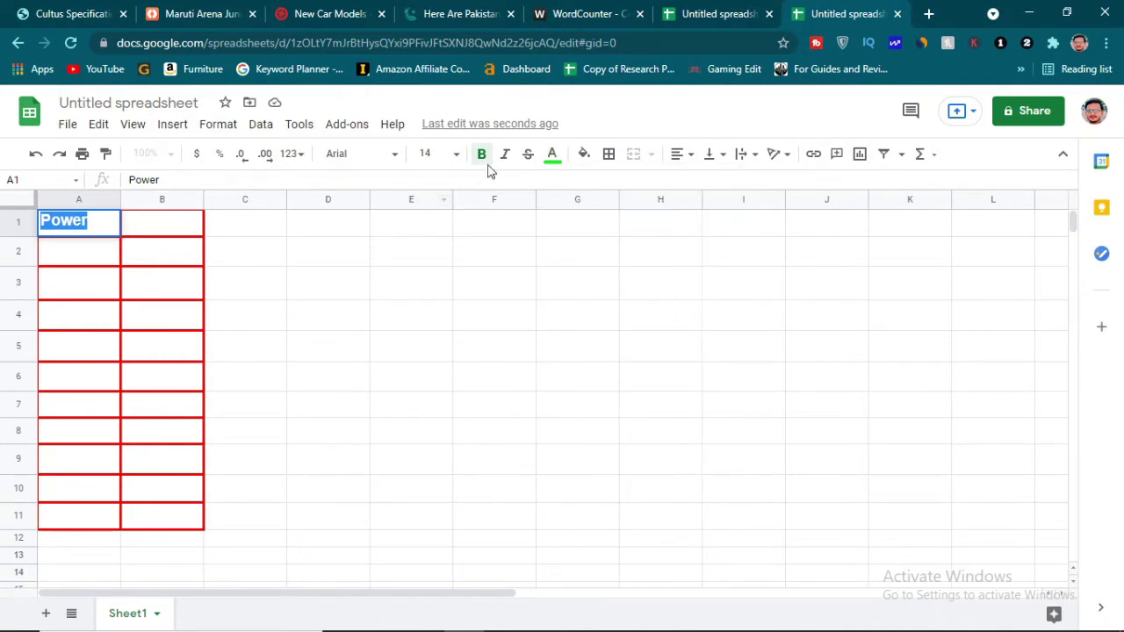
{"action": "left_click", "coordinate": [551, 157]}
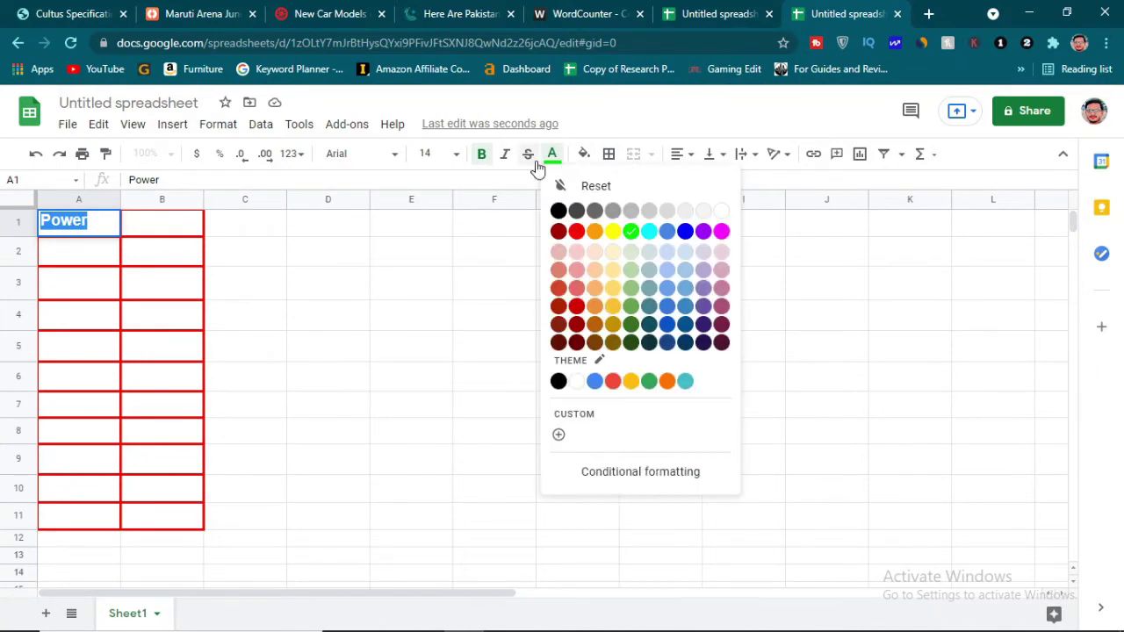
{"action": "left_click", "coordinate": [558, 211]}
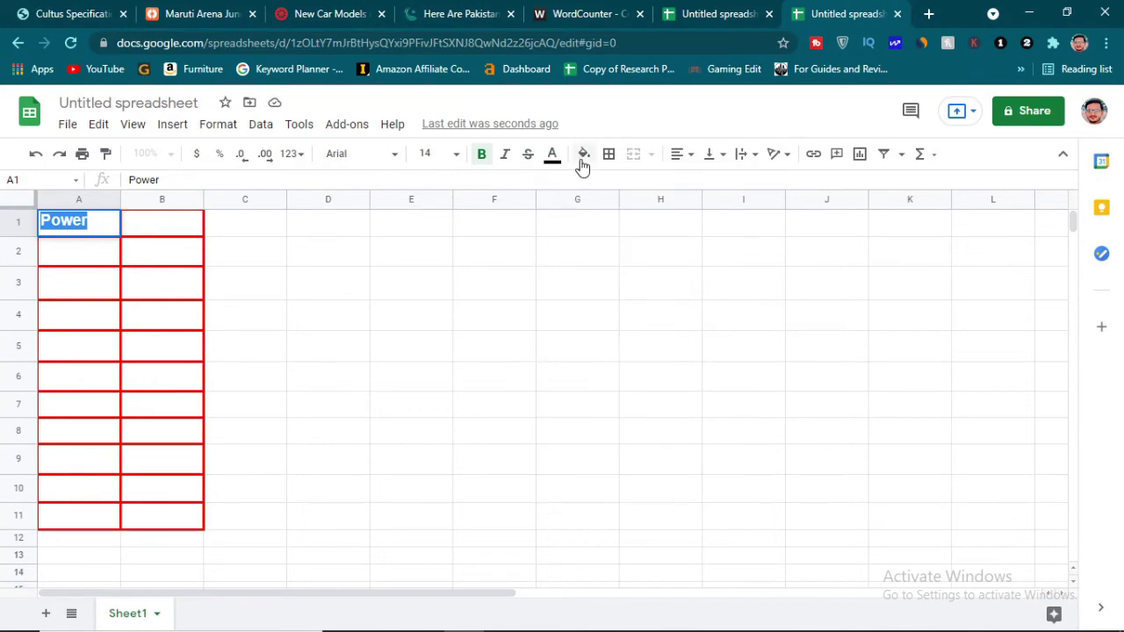
Step: Try white and black fill colors on cell A1 and return the fill to white
{"action": "left_click", "coordinate": [105, 221]}
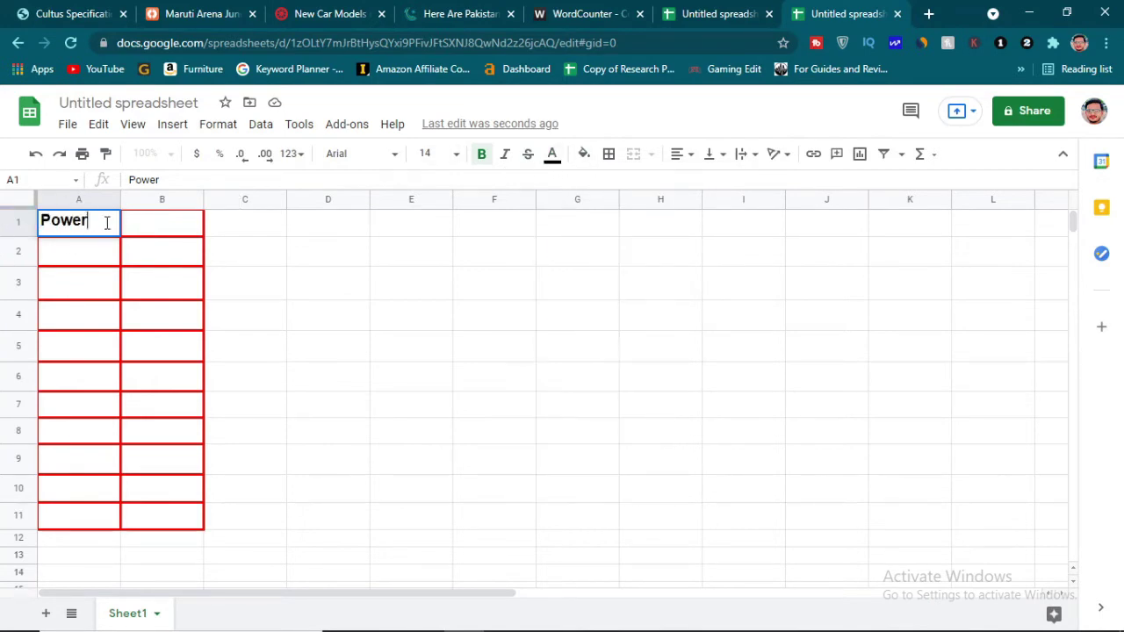
{"action": "left_click", "coordinate": [582, 154]}
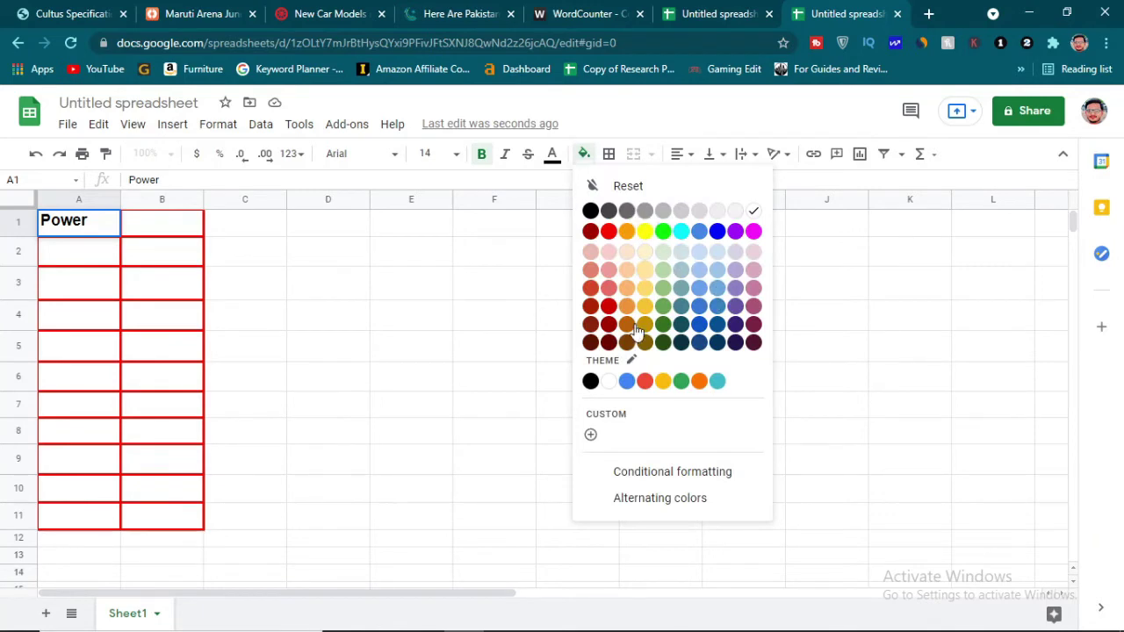
{"action": "left_click", "coordinate": [608, 381]}
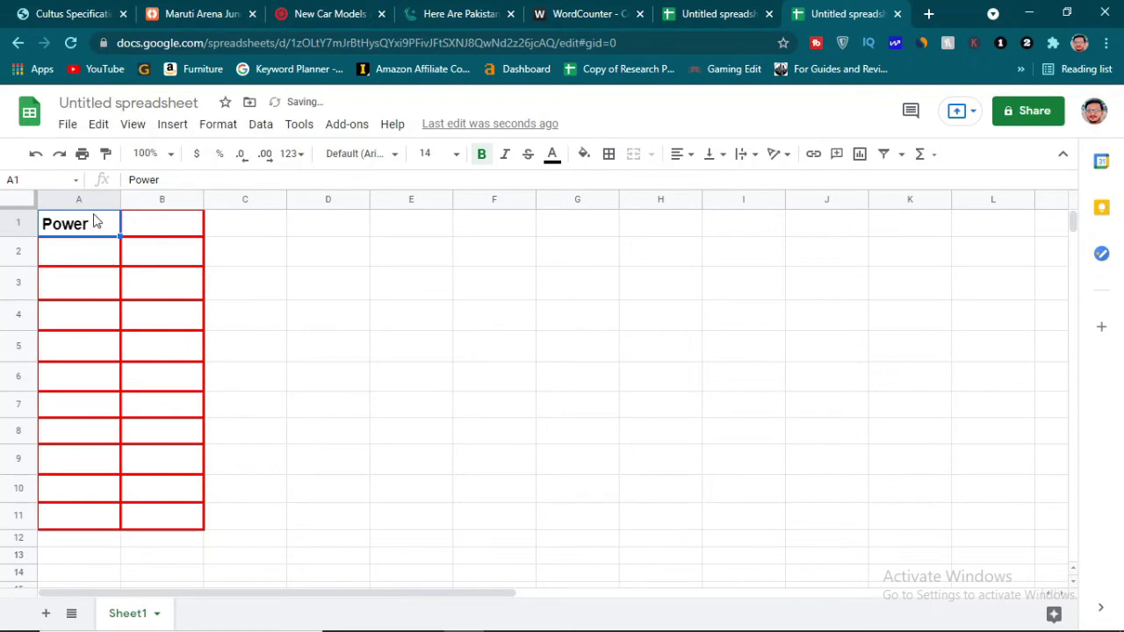
{"action": "left_click", "coordinate": [590, 155]}
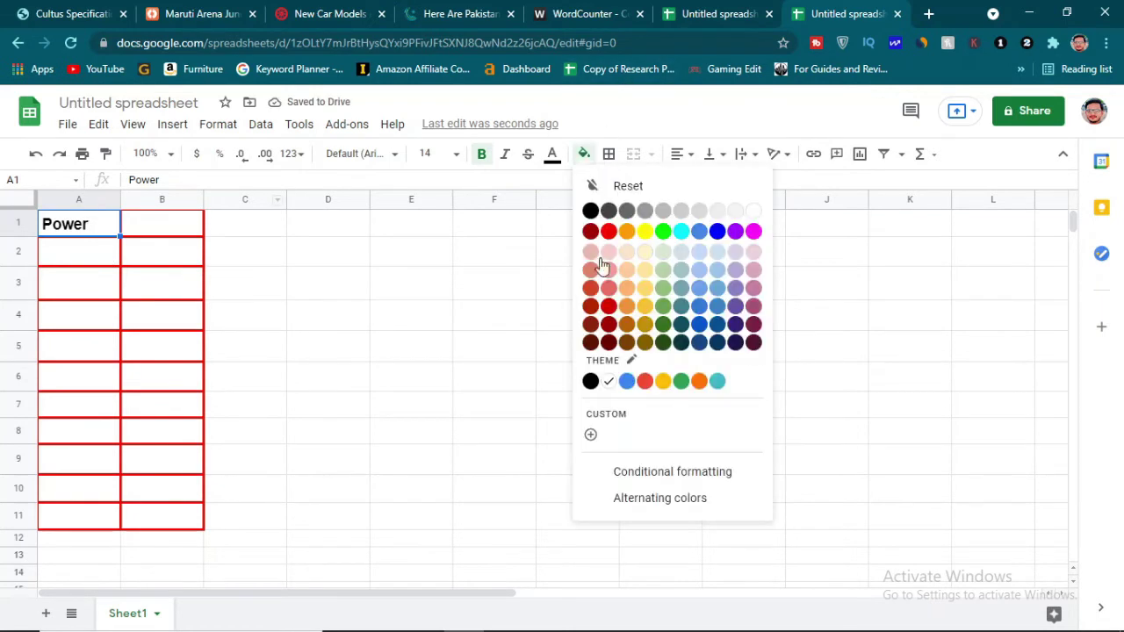
{"action": "left_click", "coordinate": [591, 210]}
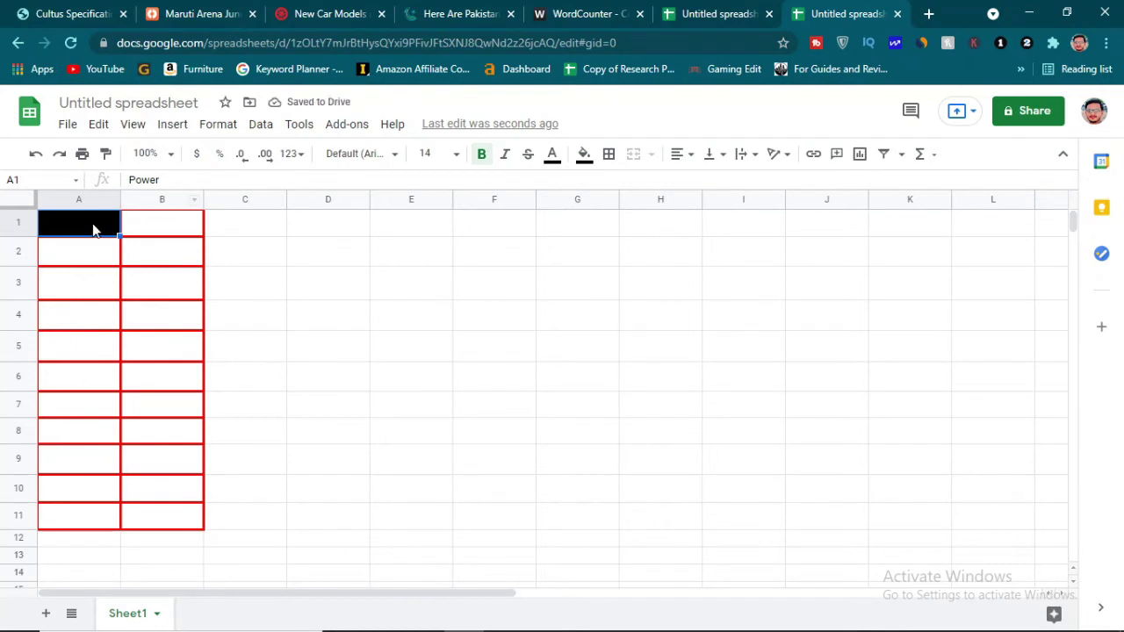
{"action": "left_click", "coordinate": [583, 155]}
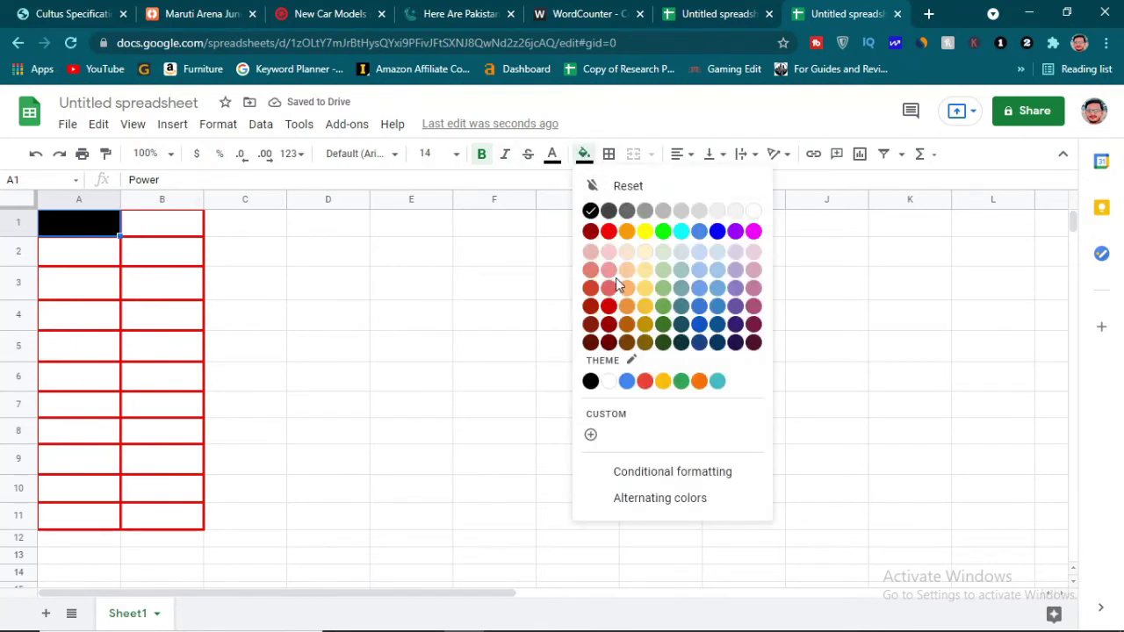
{"action": "left_click", "coordinate": [754, 212]}
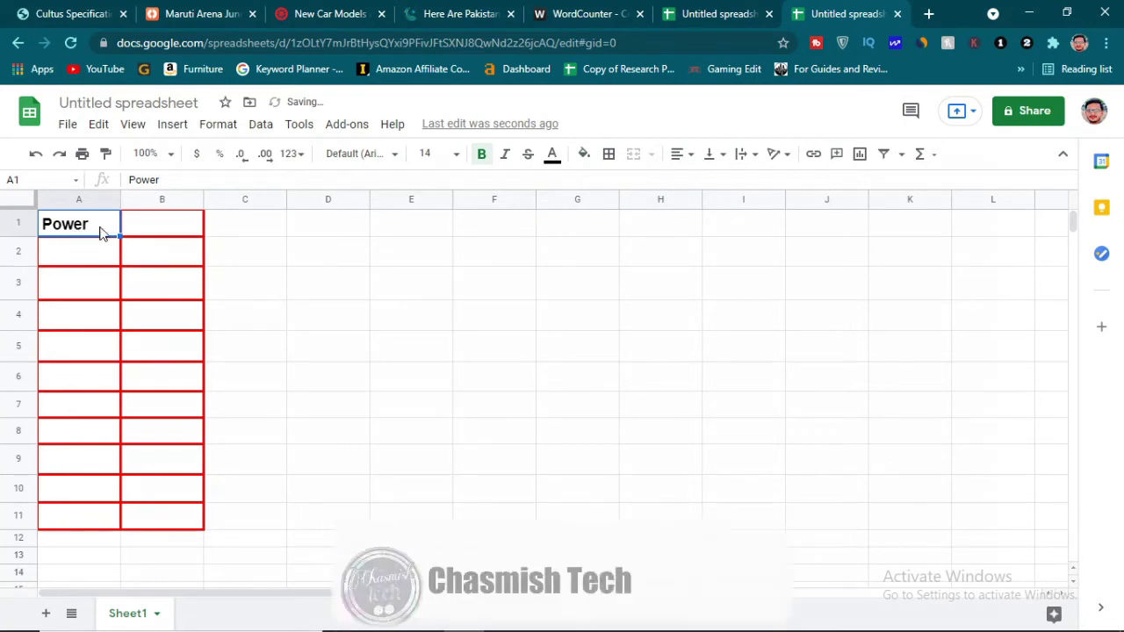
Step: Set the text color of the Power heading in cell A1 to white
{"action": "left_click_drag", "start_coordinate": [73, 248], "coordinate": [51, 228]}
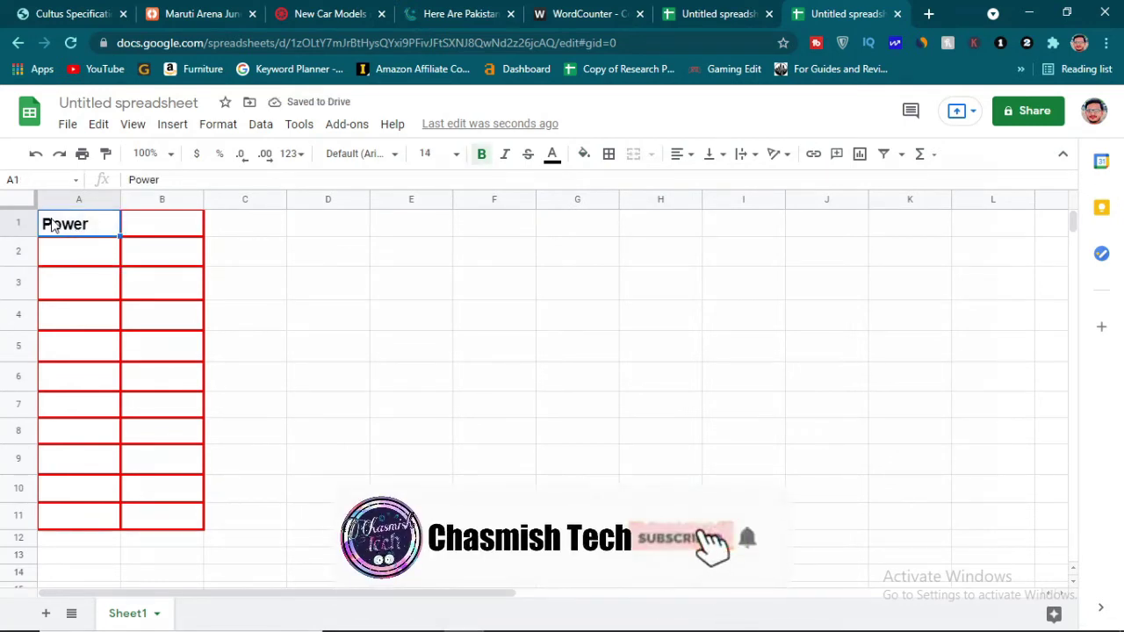
{"action": "key", "text": "ctrl+a"}
{"action": "left_click", "coordinate": [102, 223]}
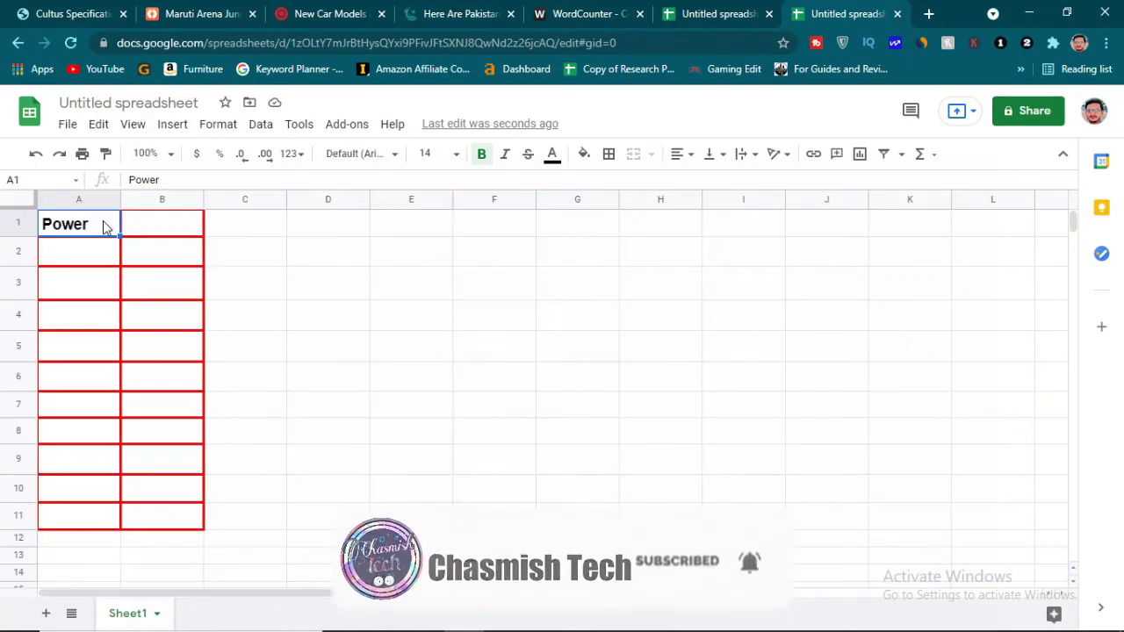
{"action": "double_click", "coordinate": [103, 223]}
{"action": "double_click", "coordinate": [102, 223]}
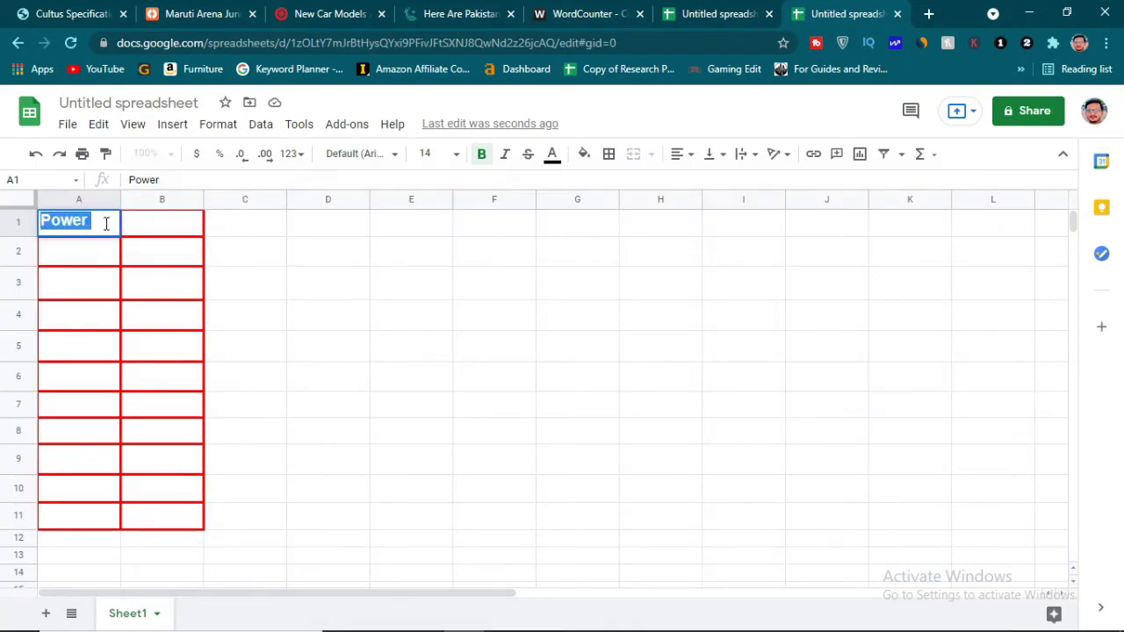
{"action": "left_click", "coordinate": [553, 157]}
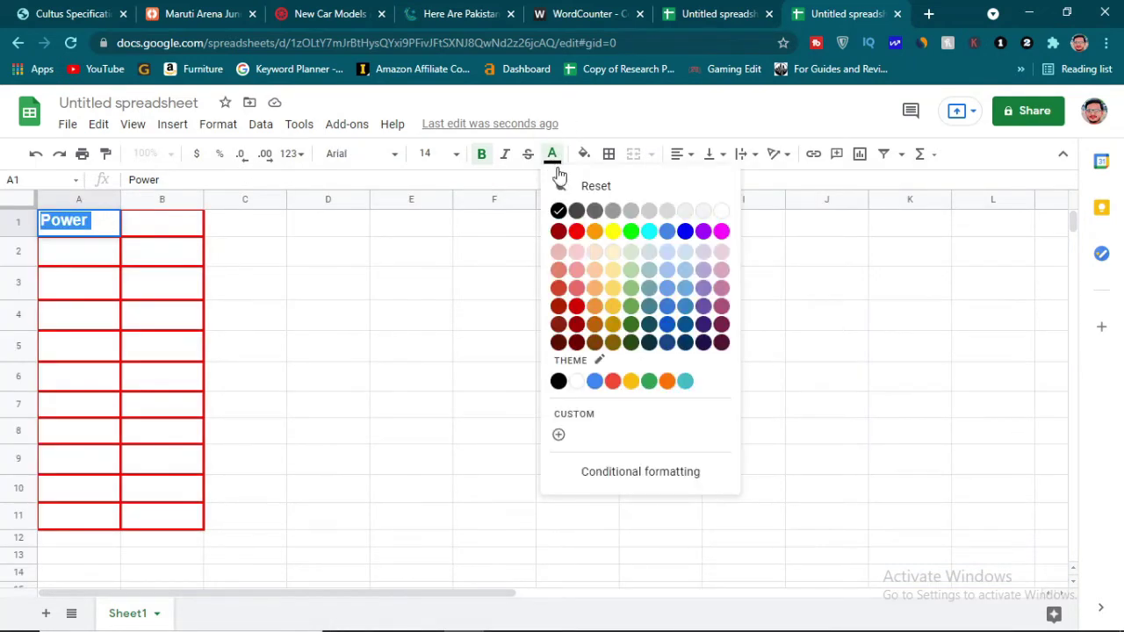
{"action": "left_click", "coordinate": [718, 215]}
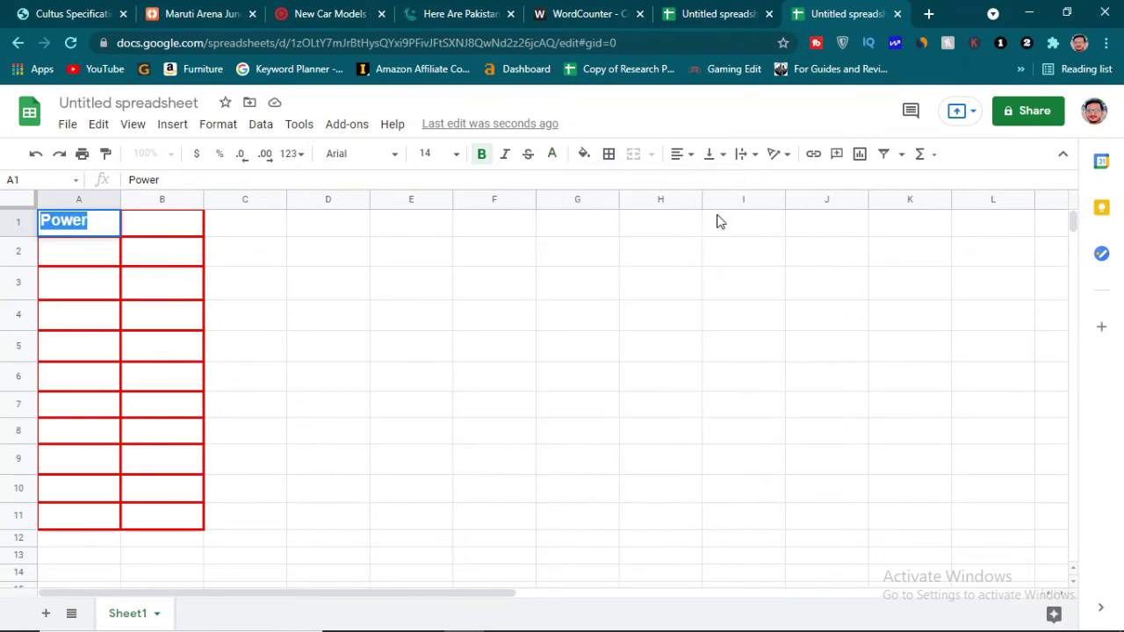
Step: Fill the Power heading cell A1 with black
{"action": "left_click", "coordinate": [584, 155]}
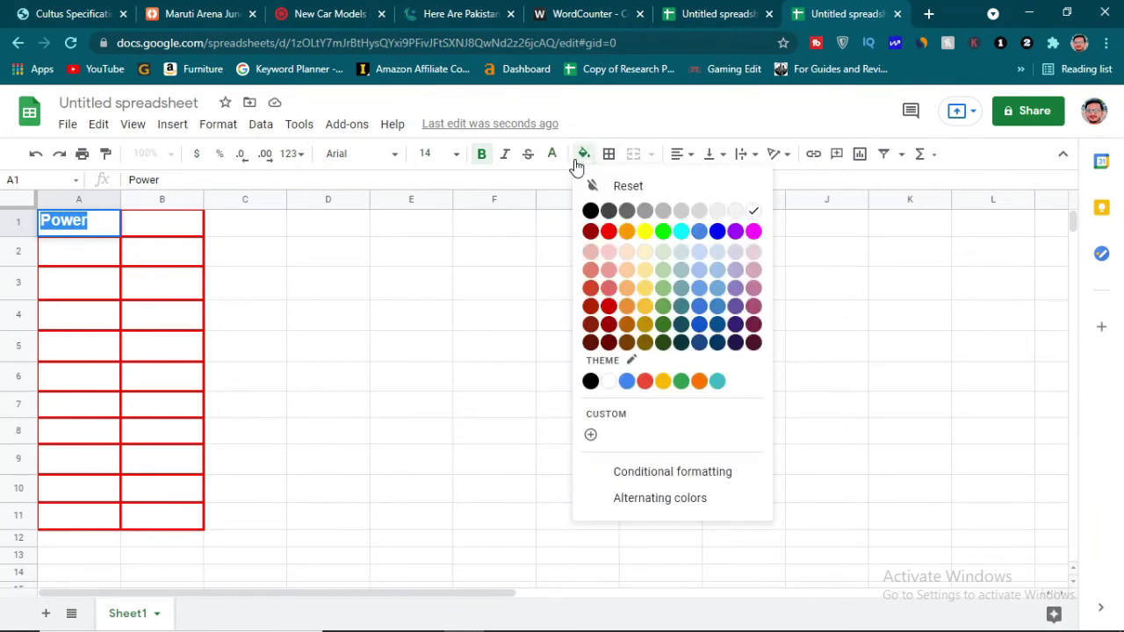
{"action": "left_click", "coordinate": [590, 213]}
{"action": "left_click", "coordinate": [172, 263]}
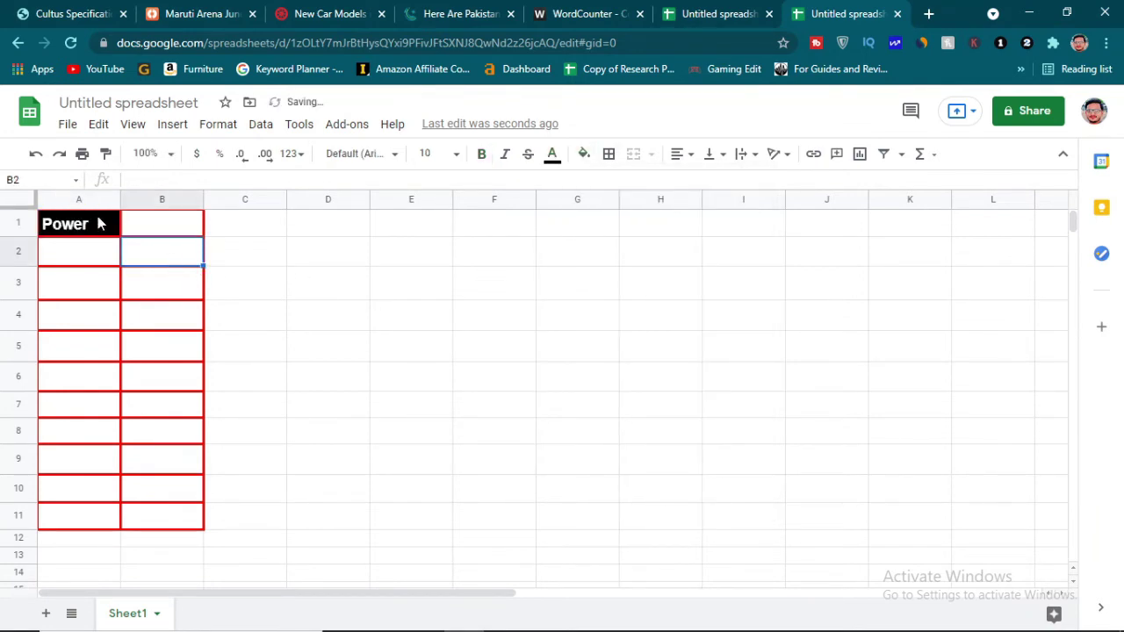
{"action": "left_click", "coordinate": [164, 231]}
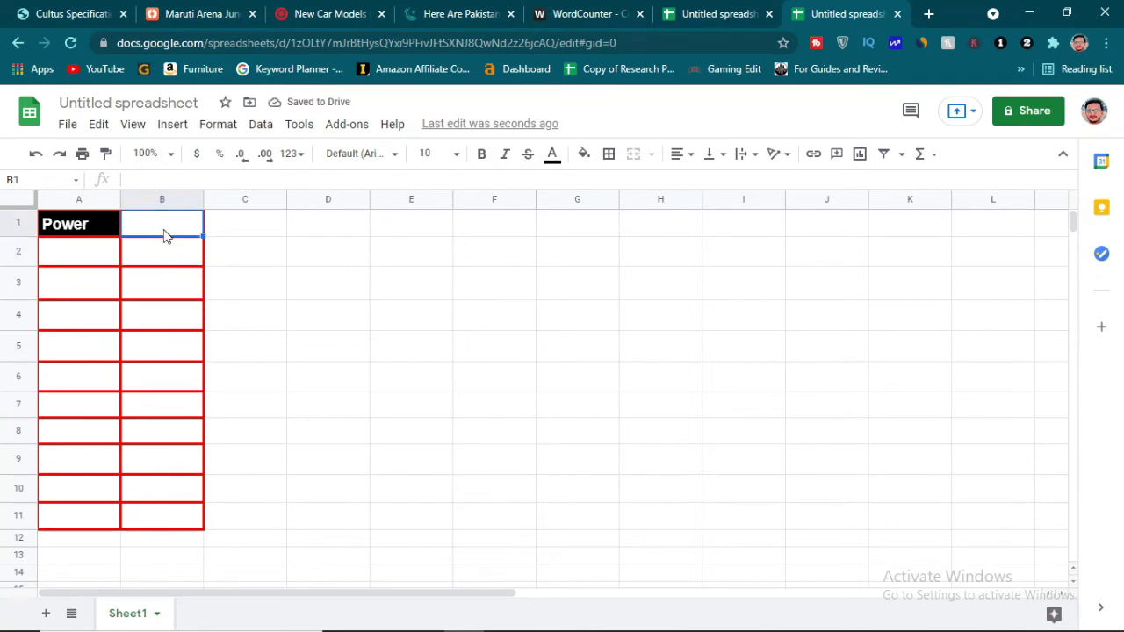
{"action": "left_click", "coordinate": [59, 264]}
{"action": "left_click", "coordinate": [77, 290]}
{"action": "left_click", "coordinate": [87, 320]}
{"action": "left_click", "coordinate": [85, 344]}
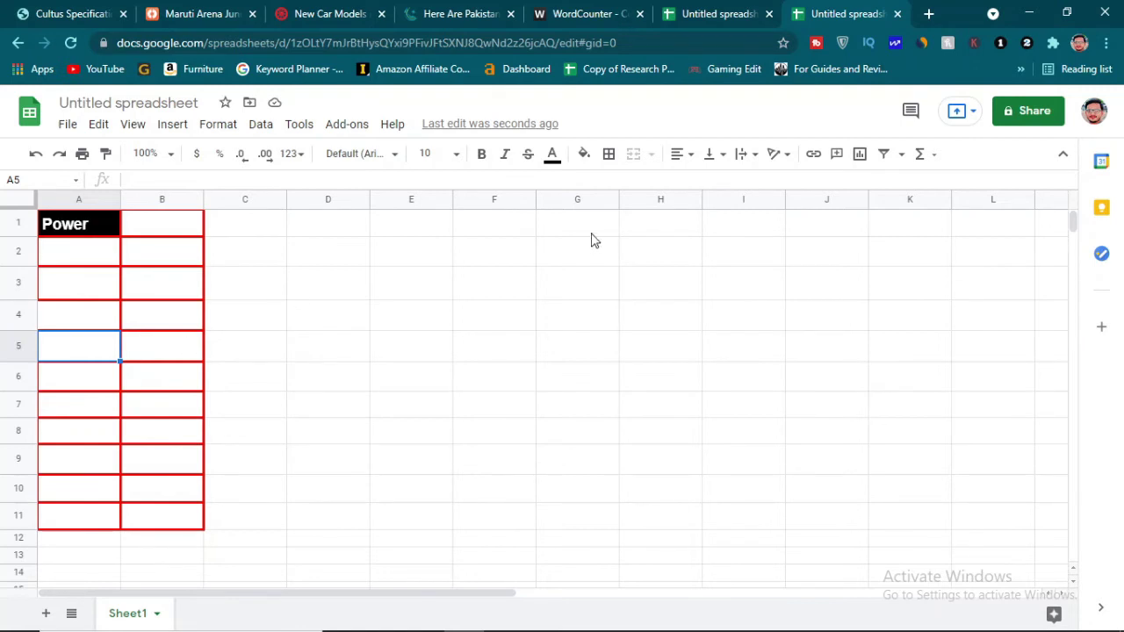
{"action": "left_click", "coordinate": [347, 434]}
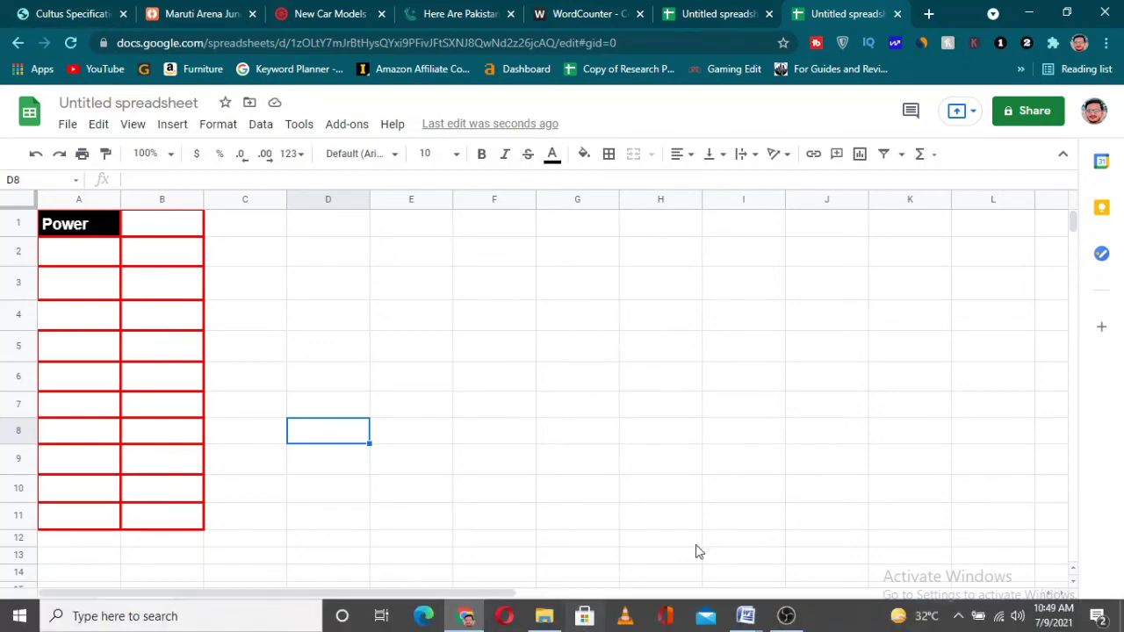
Step: Switch to the MG Latest Cars 2021 in Pakistan Prices document in Word and review its specification tables through to the blank area below
{"action": "mouse_move", "coordinate": [743, 626]}
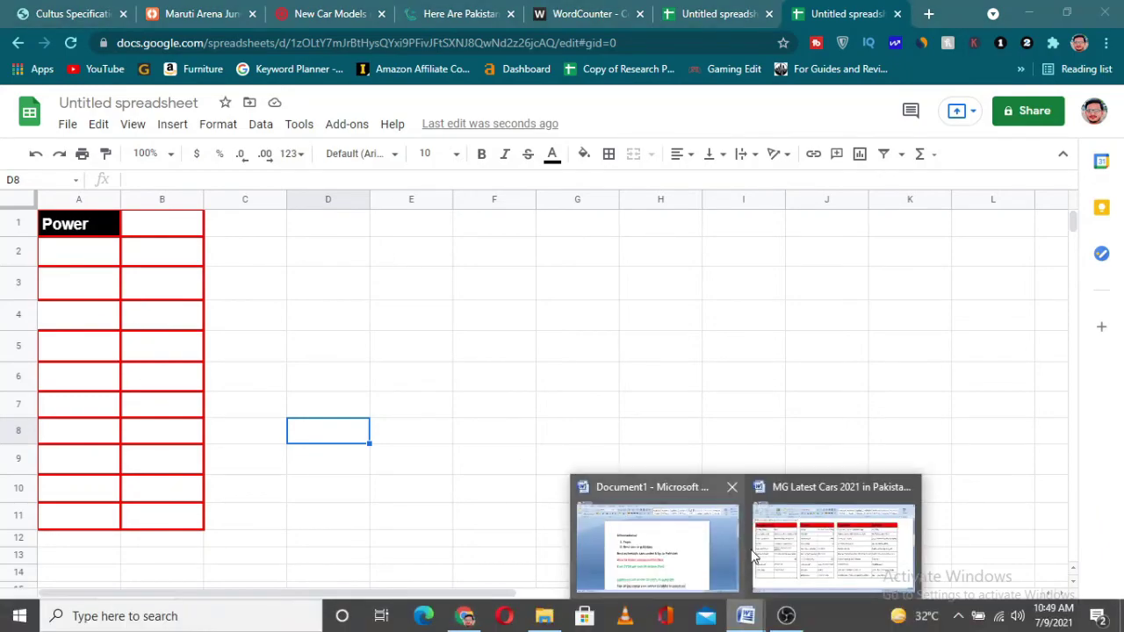
{"action": "left_click", "coordinate": [829, 524]}
{"action": "scroll", "coordinate": [767, 496], "scroll_direction": "up", "scroll_amount": 4}
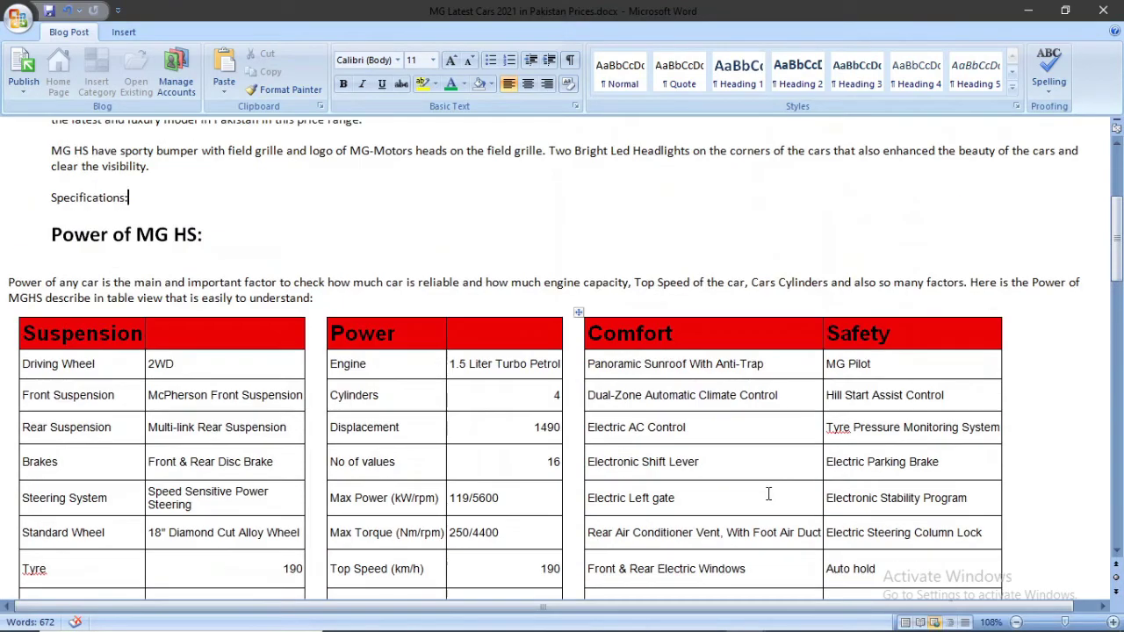
{"action": "scroll", "coordinate": [768, 498], "scroll_direction": "down", "scroll_amount": 7}
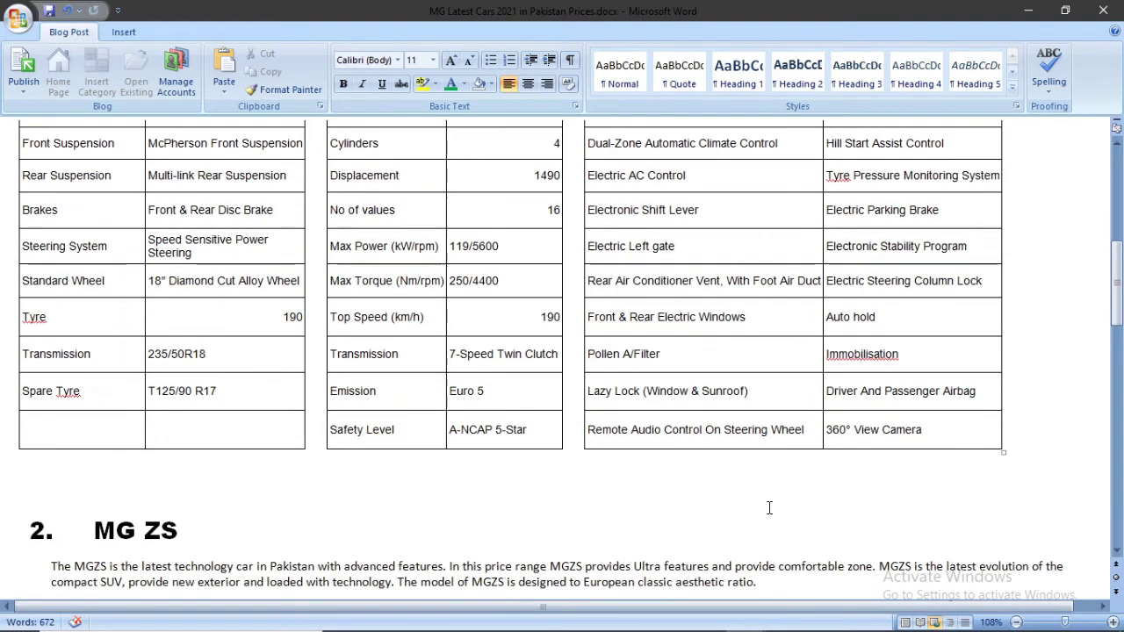
{"action": "scroll", "coordinate": [767, 518], "scroll_direction": "up", "scroll_amount": 3}
{"action": "scroll", "coordinate": [768, 518], "scroll_direction": "down", "scroll_amount": 15}
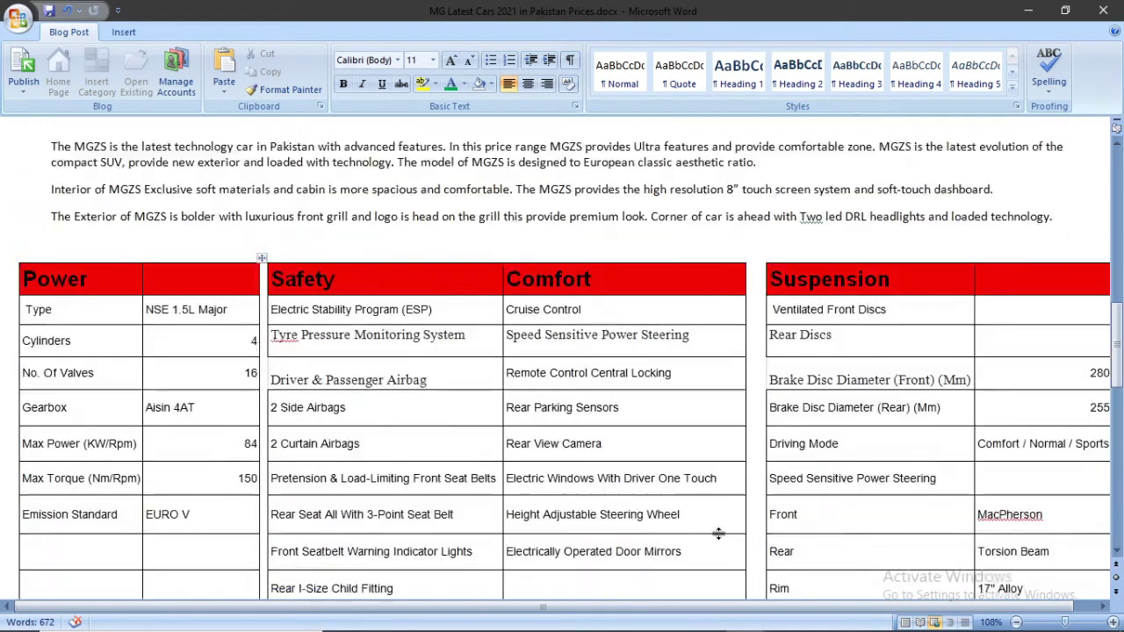
{"action": "scroll", "coordinate": [713, 542], "scroll_direction": "down", "scroll_amount": 10}
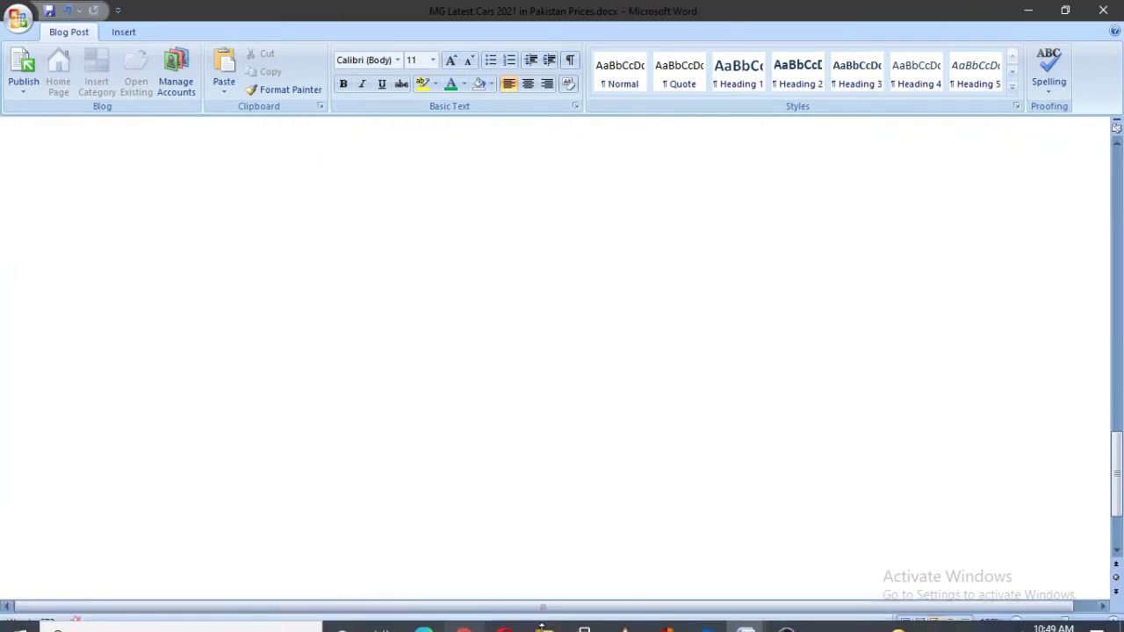
Step: Switch to the Google Sheets spreadsheet and copy the bordered Power table in A1:B11
{"action": "mouse_move", "coordinate": [504, 620]}
{"action": "left_click", "coordinate": [467, 620]}
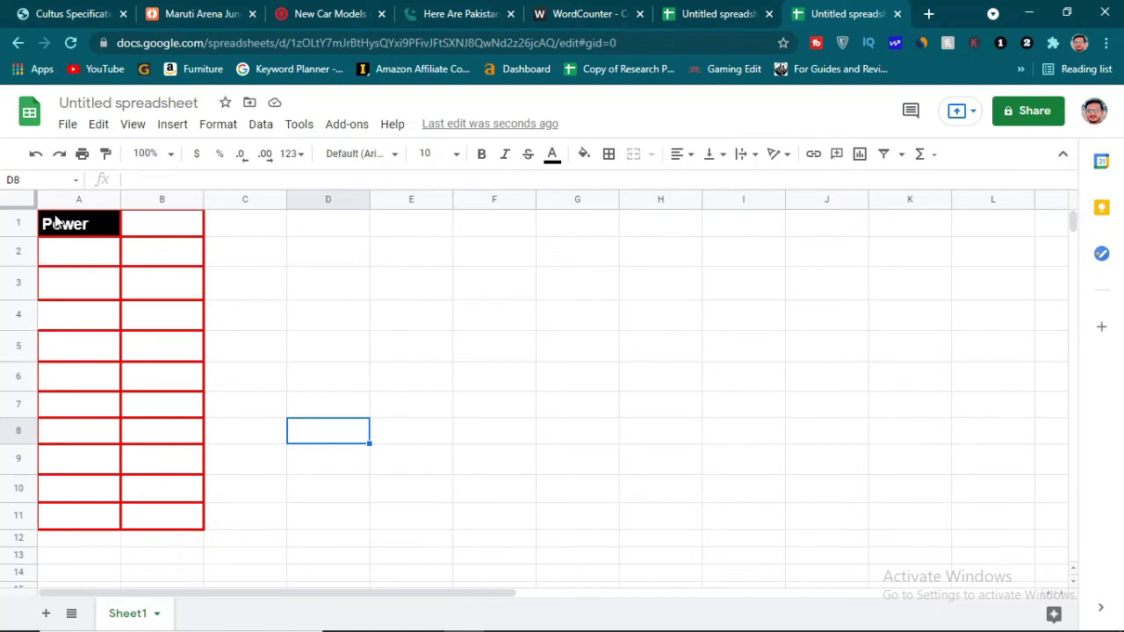
{"action": "left_click_drag", "start_coordinate": [55, 221], "coordinate": [170, 529]}
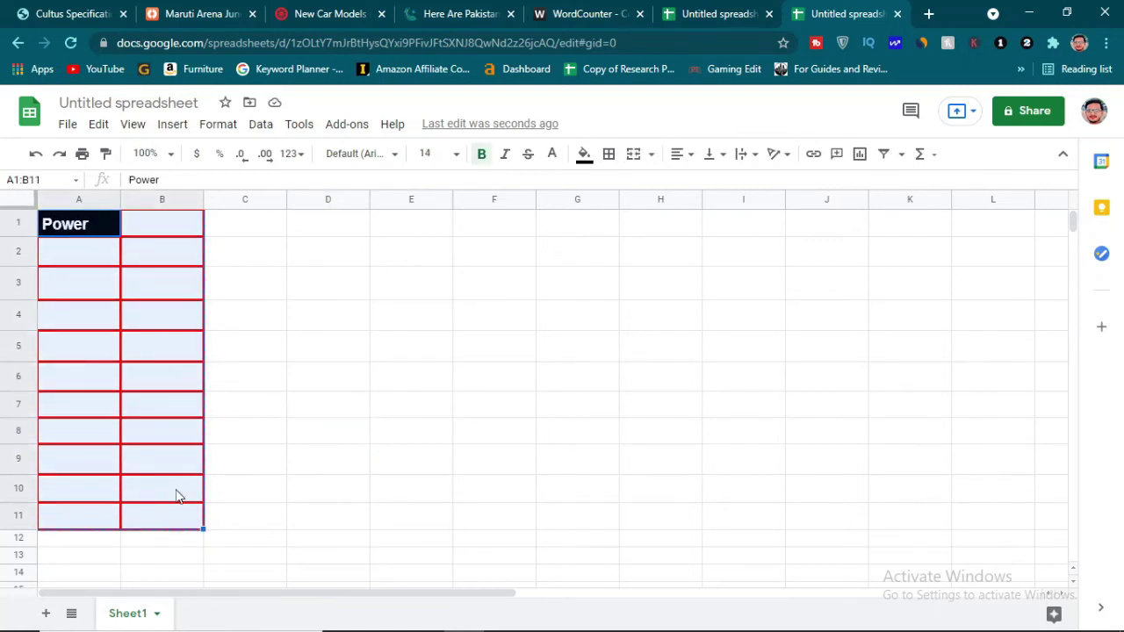
{"action": "mouse_move", "coordinate": [467, 629]}
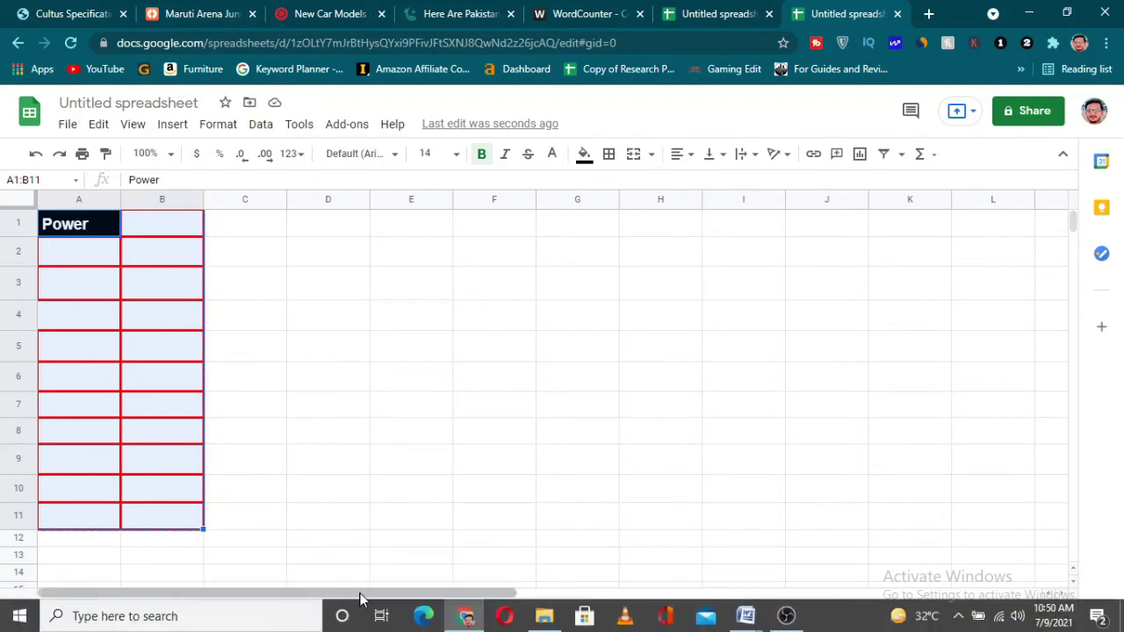
Step: Switch to the MG Latest Cars 2021 document in Word and paste the copied table into the blank area below the specification tables
{"action": "left_click", "coordinate": [738, 618]}
{"action": "left_click", "coordinate": [821, 542]}
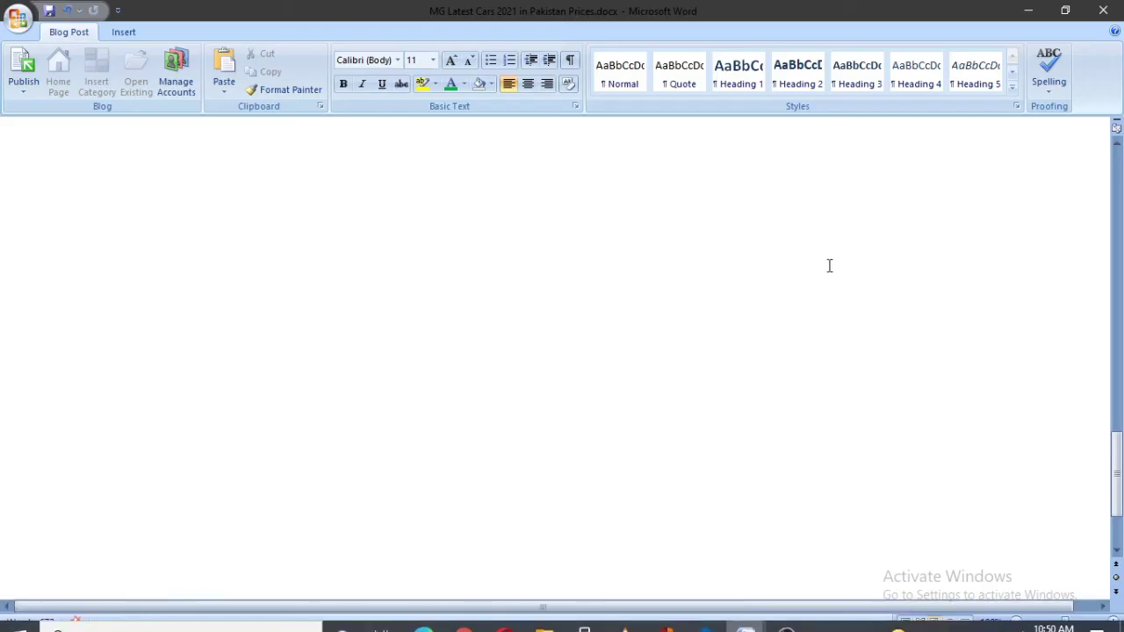
{"action": "right_click", "coordinate": [543, 254]}
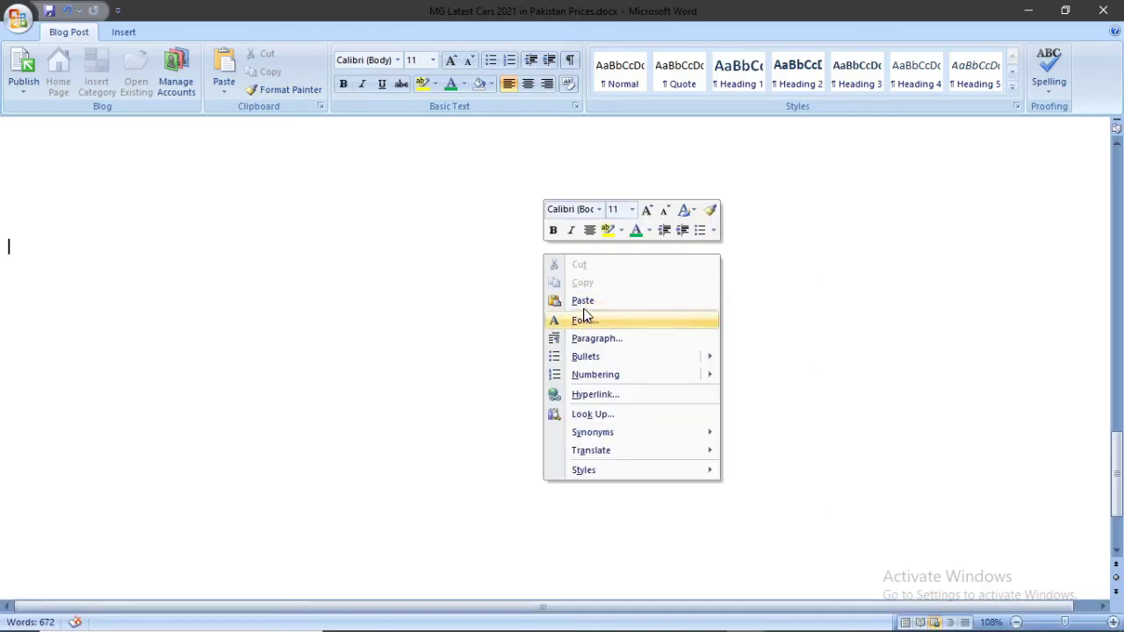
{"action": "left_click", "coordinate": [581, 301]}
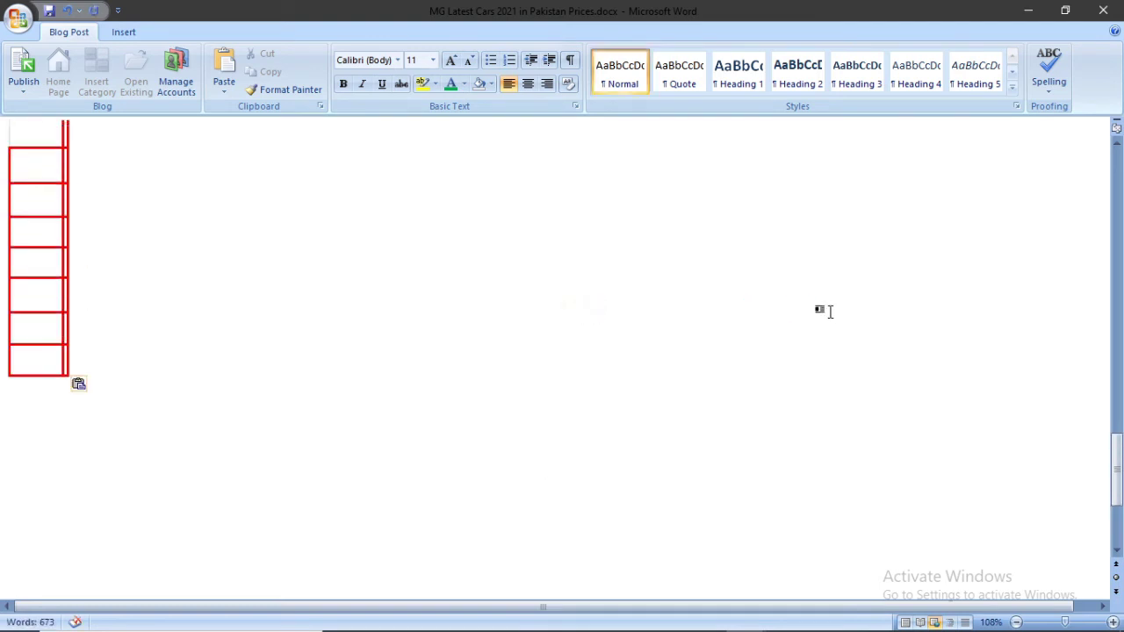
{"action": "scroll", "coordinate": [830, 312], "scroll_direction": "up", "scroll_amount": 4}
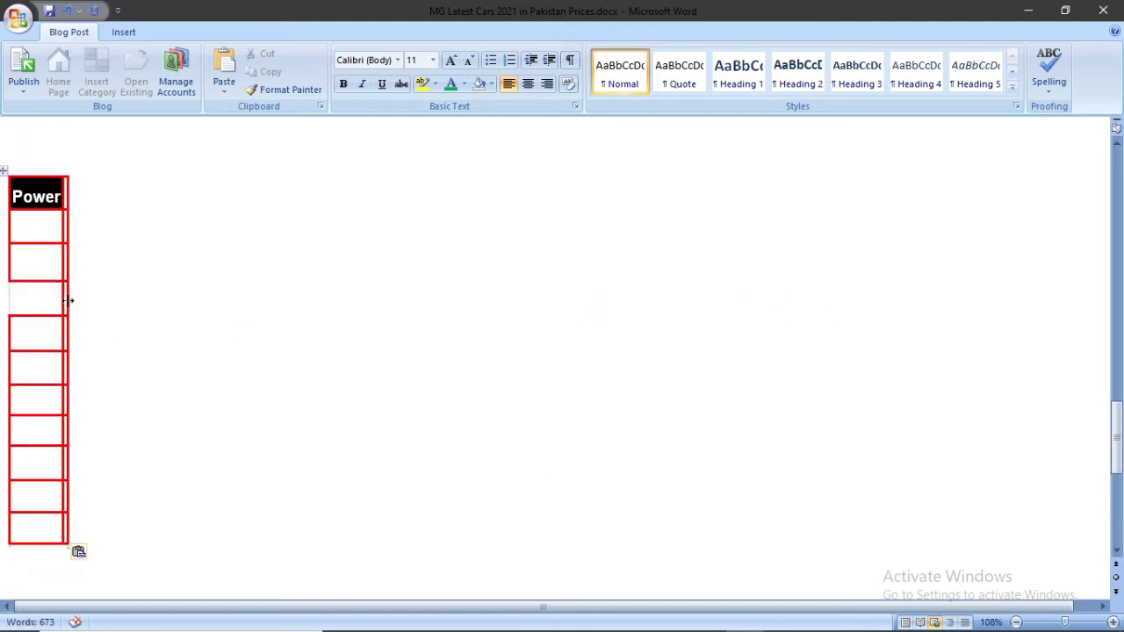
Step: Move the pasted Power table away from the page's left edge and widen both of its columns
{"action": "scroll", "coordinate": [185, 271], "scroll_direction": "up", "scroll_amount": 7}
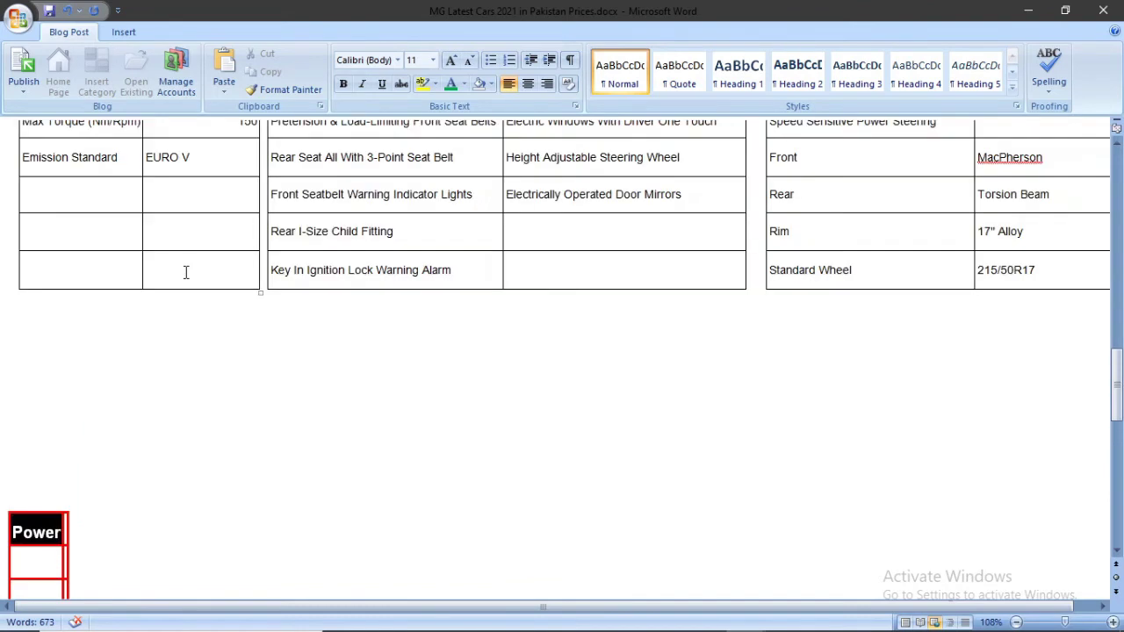
{"action": "scroll", "coordinate": [187, 273], "scroll_direction": "down", "scroll_amount": 3}
{"action": "left_click", "coordinate": [90, 430], "text": "shift"}
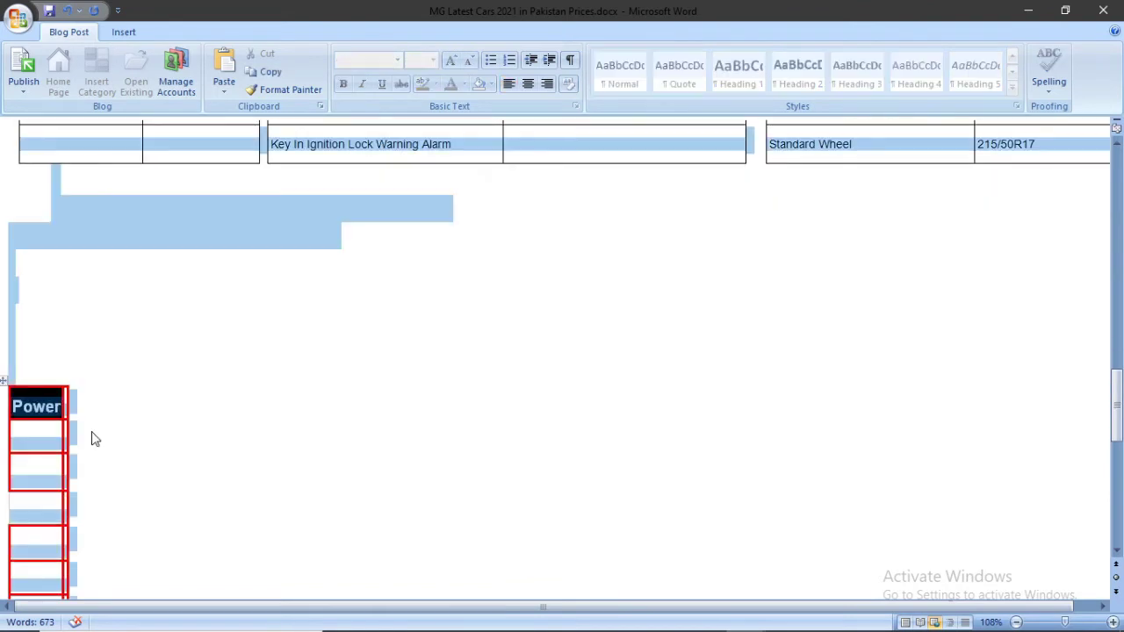
{"action": "key", "text": "Delete"}
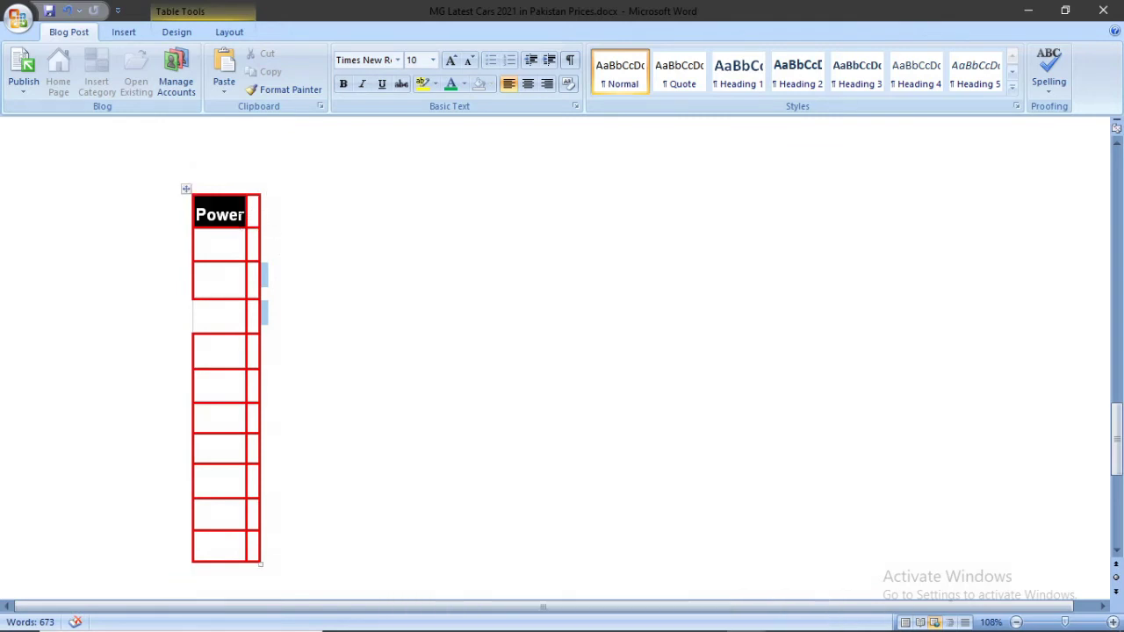
{"action": "left_click_drag", "start_coordinate": [259, 205], "coordinate": [318, 205]}
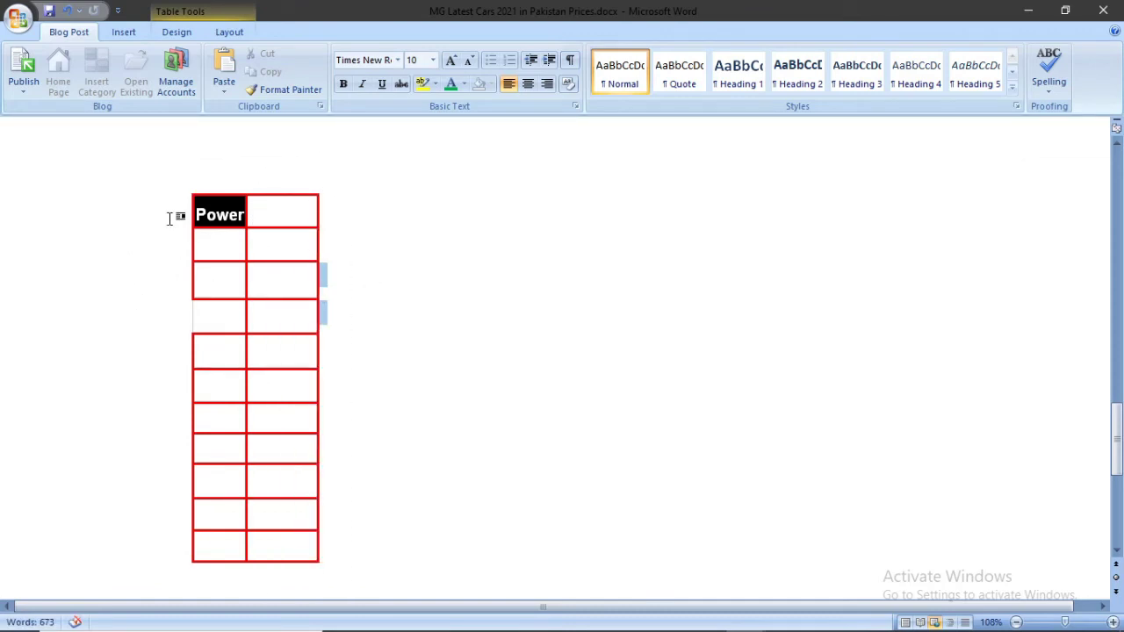
{"action": "left_click_drag", "start_coordinate": [189, 207], "coordinate": [178, 206]}
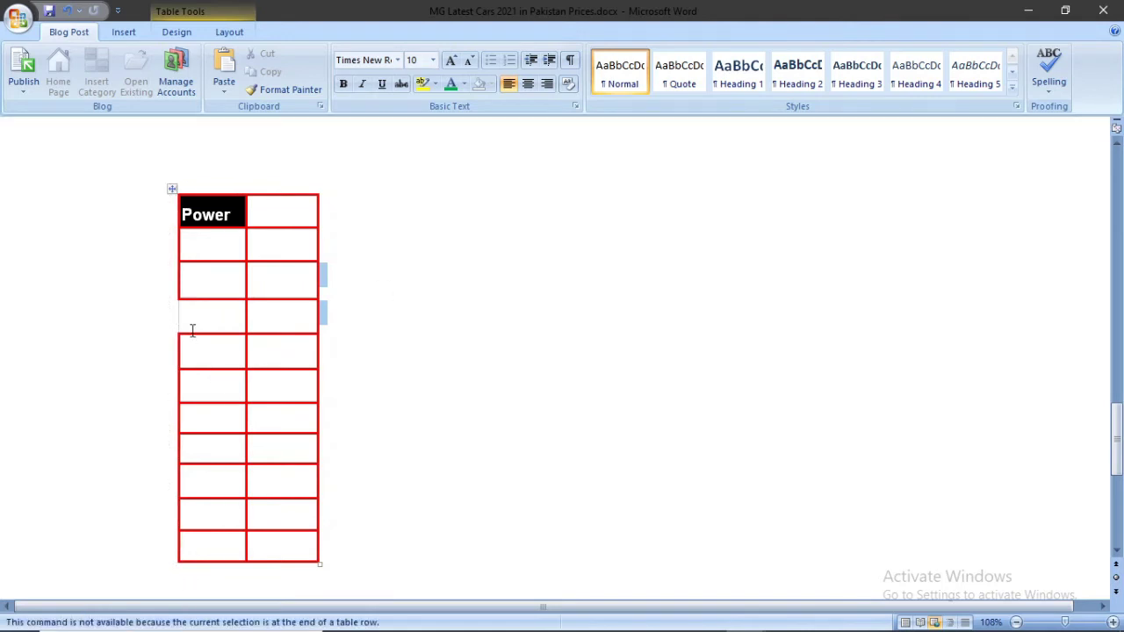
Step: Switch back to the Google Sheets spreadsheet and reapply red borders to all cells of A1:B11
{"action": "mouse_move", "coordinate": [745, 625]}
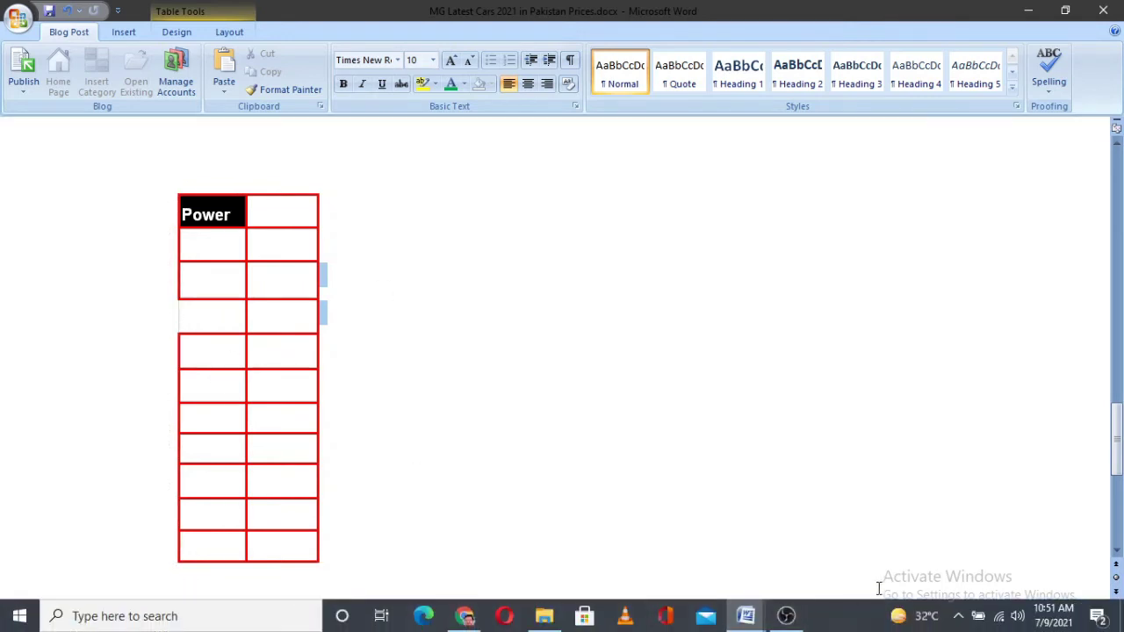
{"action": "left_click", "coordinate": [463, 616]}
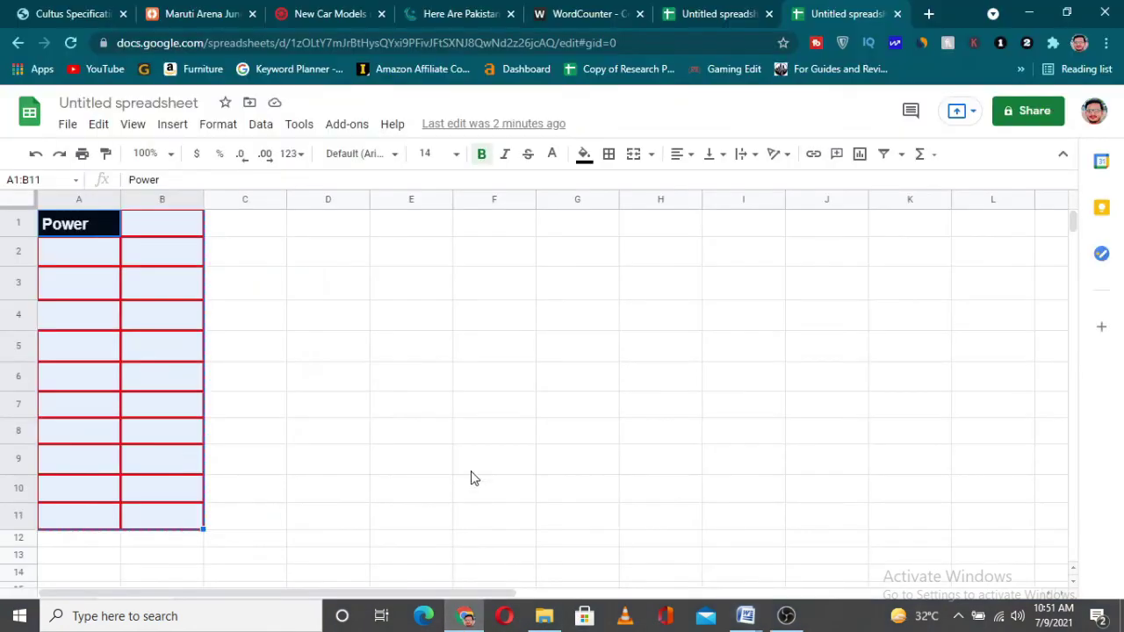
{"action": "left_click", "coordinate": [61, 316]}
{"action": "left_click_drag", "start_coordinate": [45, 227], "coordinate": [168, 515]}
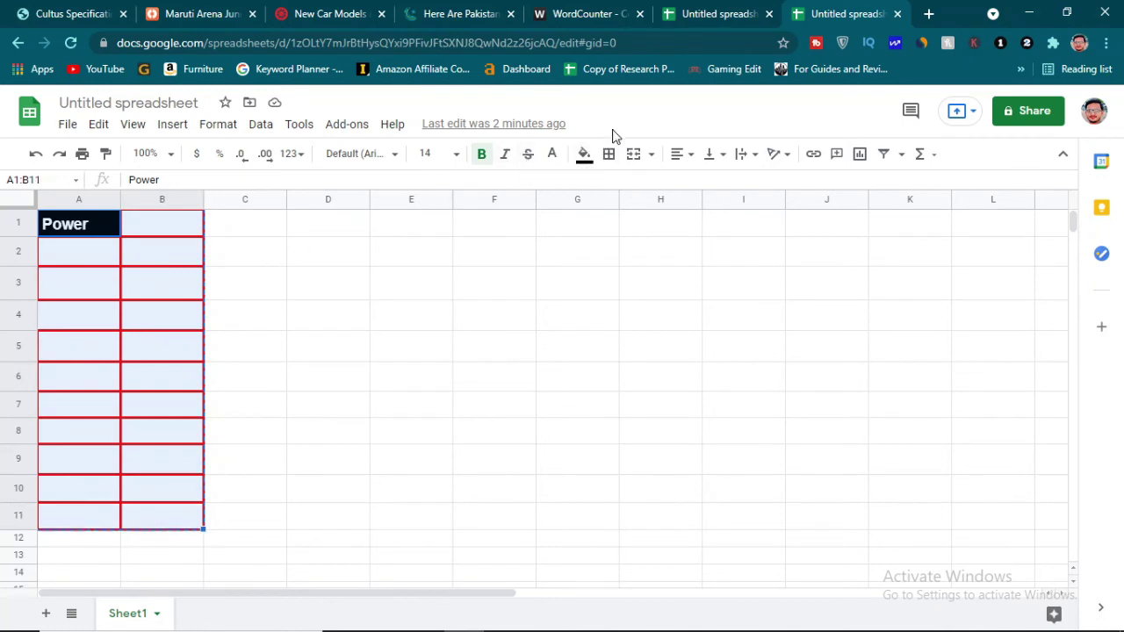
{"action": "left_click", "coordinate": [608, 154]}
{"action": "left_click", "coordinate": [615, 187]}
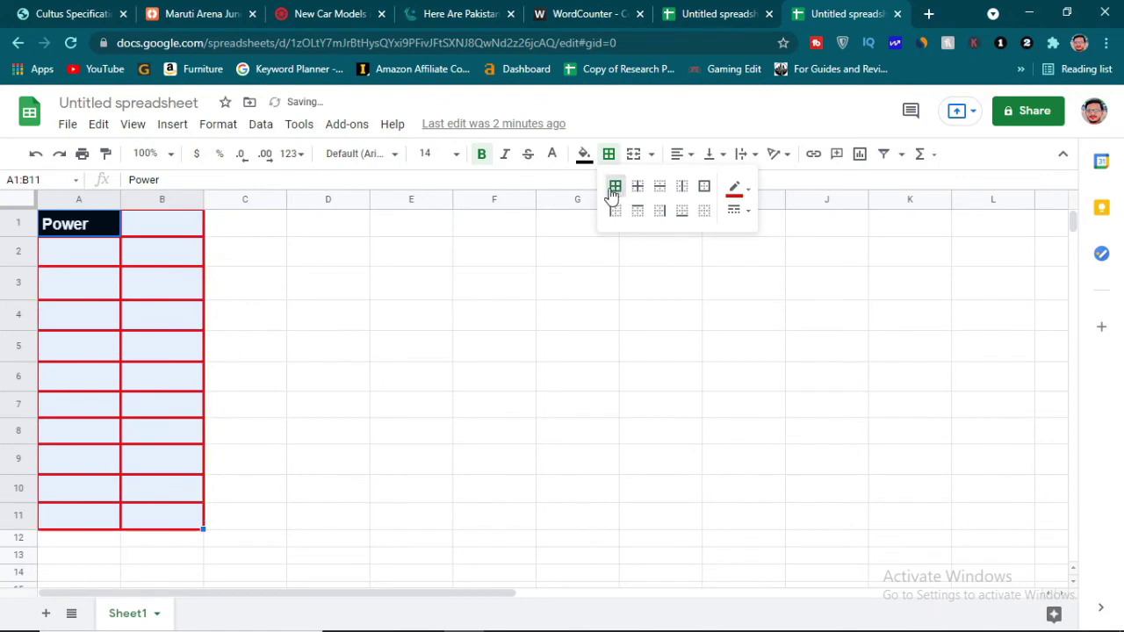
{"action": "left_click", "coordinate": [246, 432]}
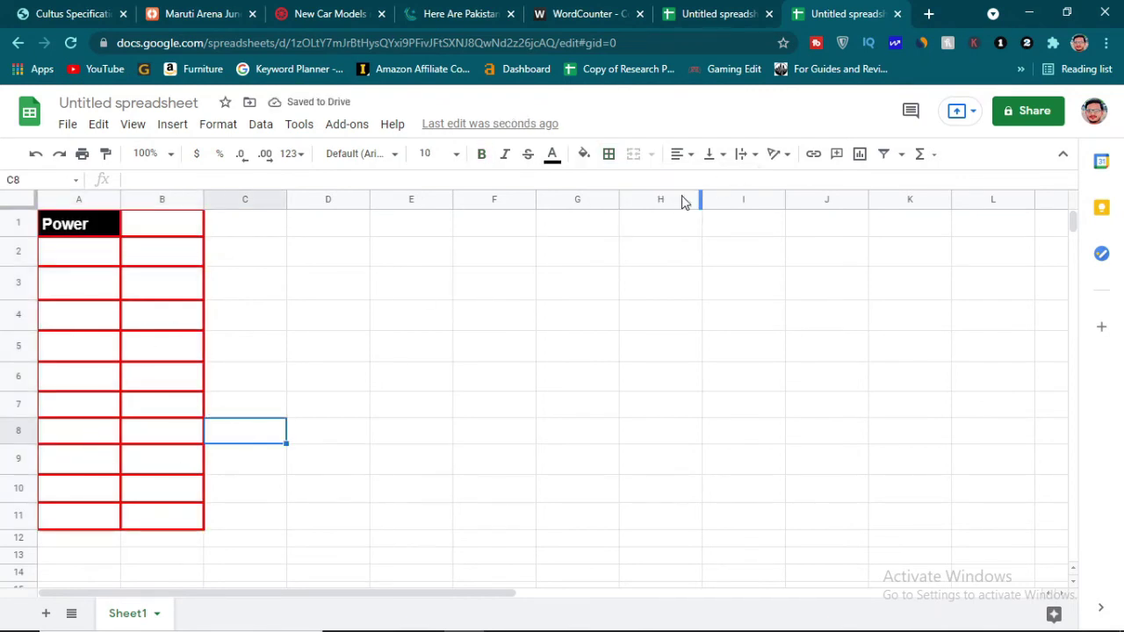
Step: Switch to the MG Latest Cars document in Word and compare the pasted Power table with the specification tables above it
{"action": "mouse_move", "coordinate": [826, 628]}
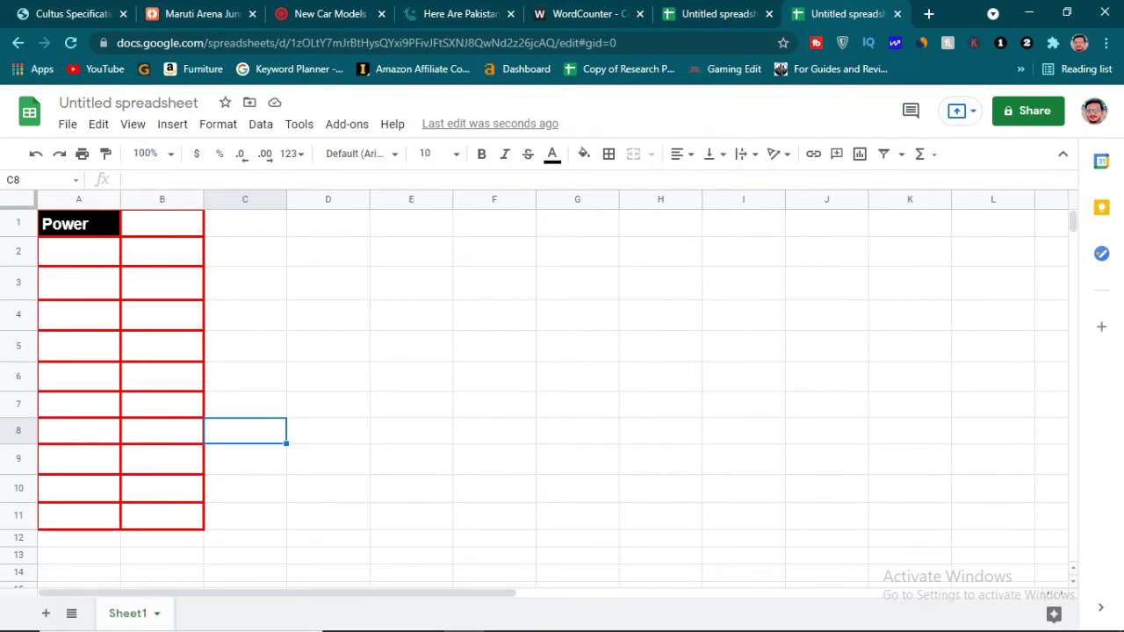
{"action": "mouse_move", "coordinate": [746, 616]}
{"action": "left_click", "coordinate": [821, 562]}
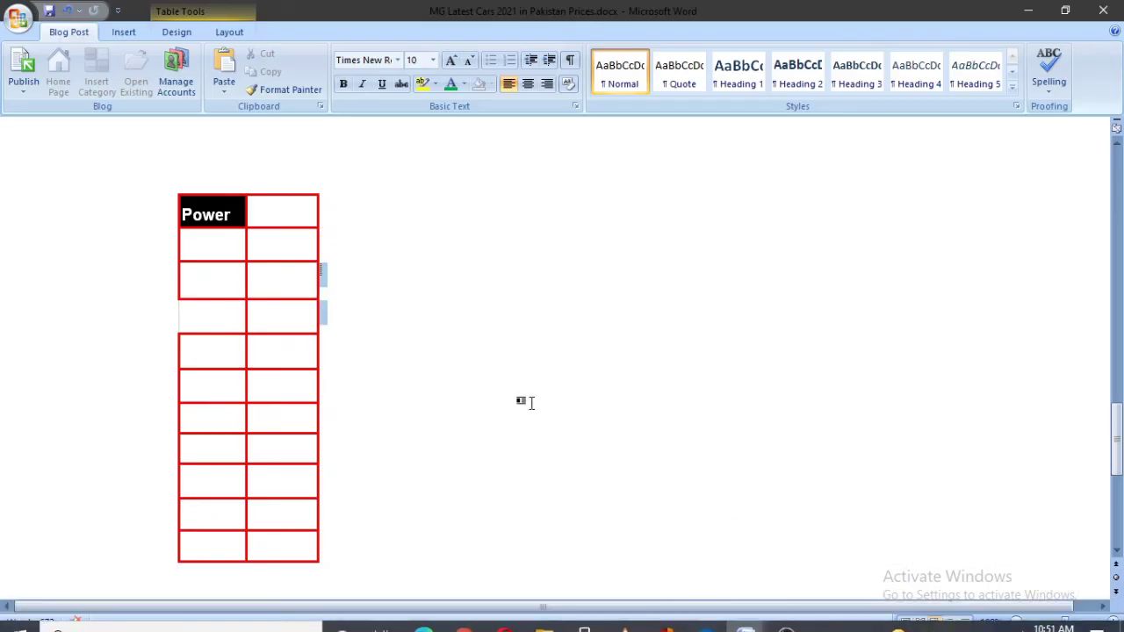
{"action": "scroll", "coordinate": [490, 295], "scroll_direction": "up", "scroll_amount": 2}
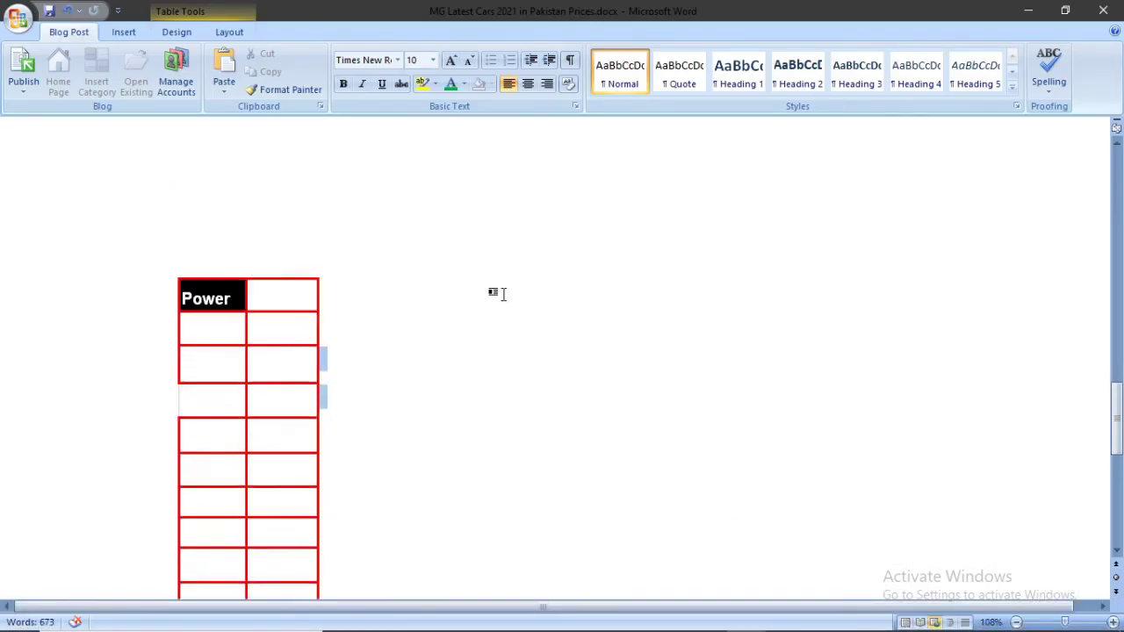
{"action": "scroll", "coordinate": [501, 293], "scroll_direction": "down", "scroll_amount": 5}
{"action": "scroll", "coordinate": [510, 288], "scroll_direction": "up", "scroll_amount": 8}
{"action": "scroll", "coordinate": [513, 267], "scroll_direction": "up", "scroll_amount": 8}
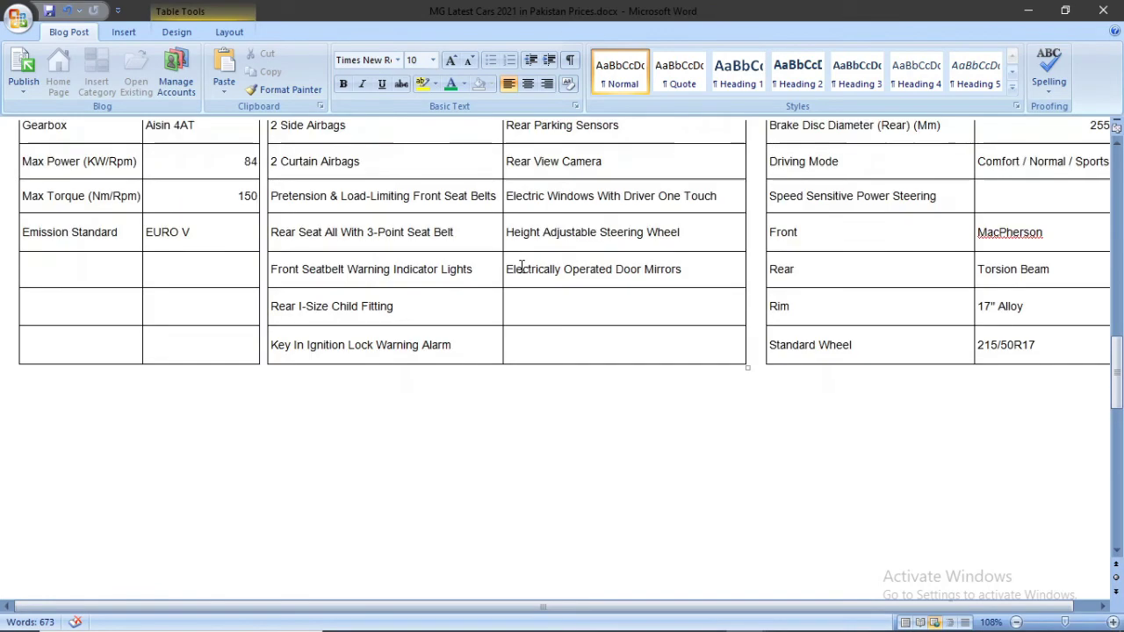
{"action": "scroll", "coordinate": [439, 268], "scroll_direction": "down", "scroll_amount": 9}
{"action": "scroll", "coordinate": [435, 268], "scroll_direction": "down", "scroll_amount": 4}
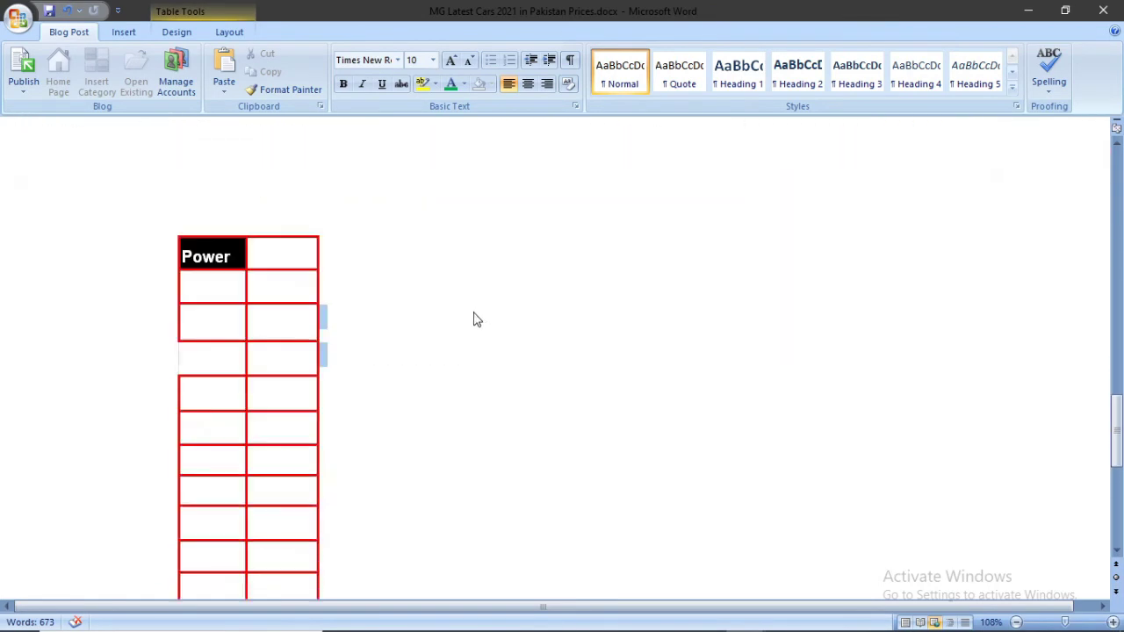
Step: Widen the Power table's two columns further, giving both about the same width
{"action": "scroll", "coordinate": [474, 319], "scroll_direction": "up", "scroll_amount": 1}
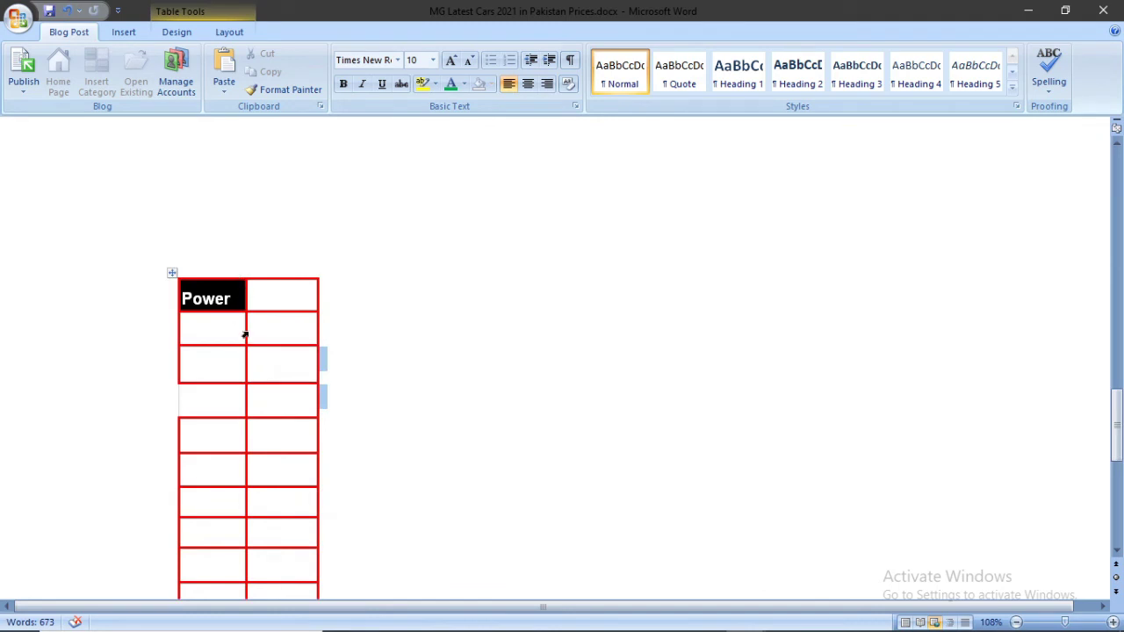
{"action": "left_click_drag", "start_coordinate": [249, 300], "coordinate": [447, 307]}
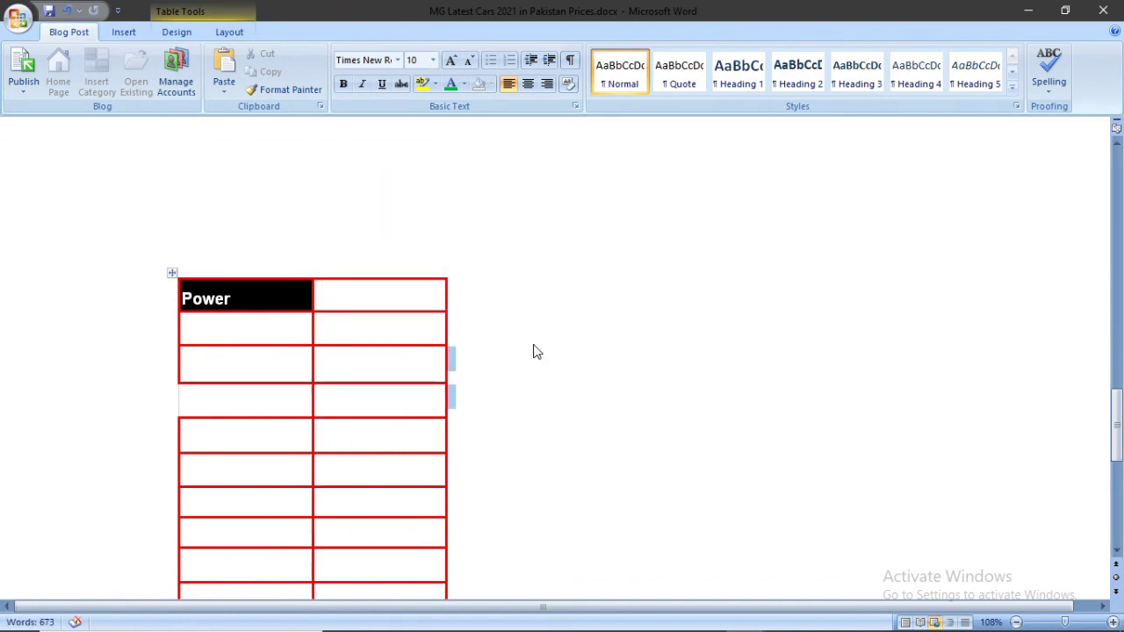
{"action": "scroll", "coordinate": [589, 325], "scroll_direction": "down", "scroll_amount": 3}
{"action": "scroll", "coordinate": [580, 339], "scroll_direction": "up", "scroll_amount": 2}
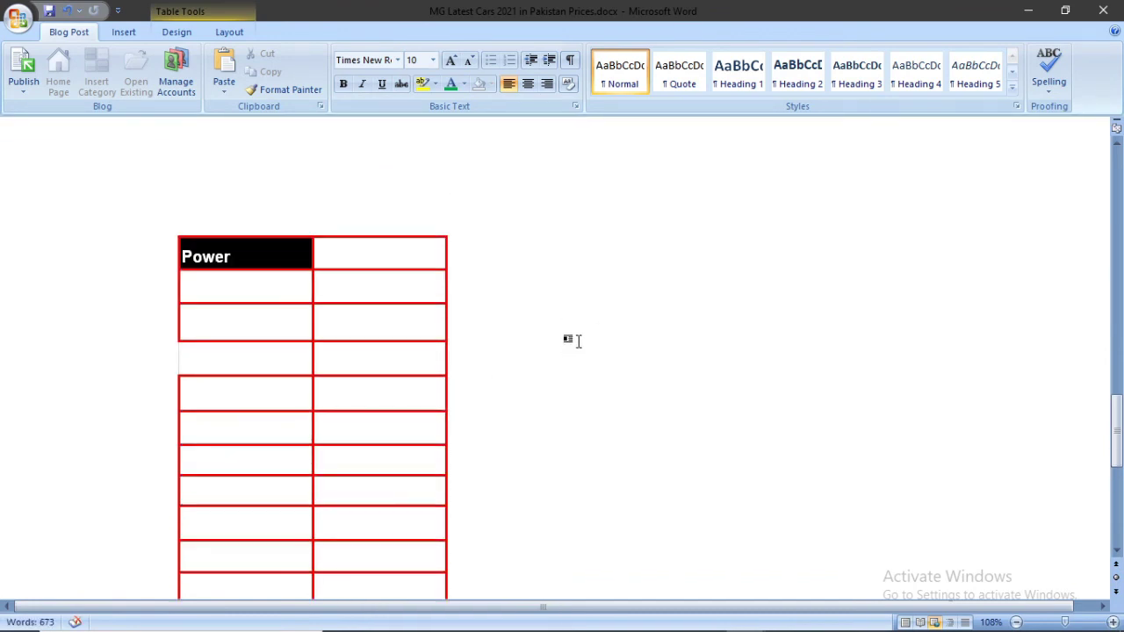
{"action": "scroll", "coordinate": [578, 340], "scroll_direction": "down", "scroll_amount": 3}
{"action": "scroll", "coordinate": [577, 319], "scroll_direction": "up", "scroll_amount": 4}
{"action": "scroll", "coordinate": [557, 328], "scroll_direction": "down", "scroll_amount": 5}
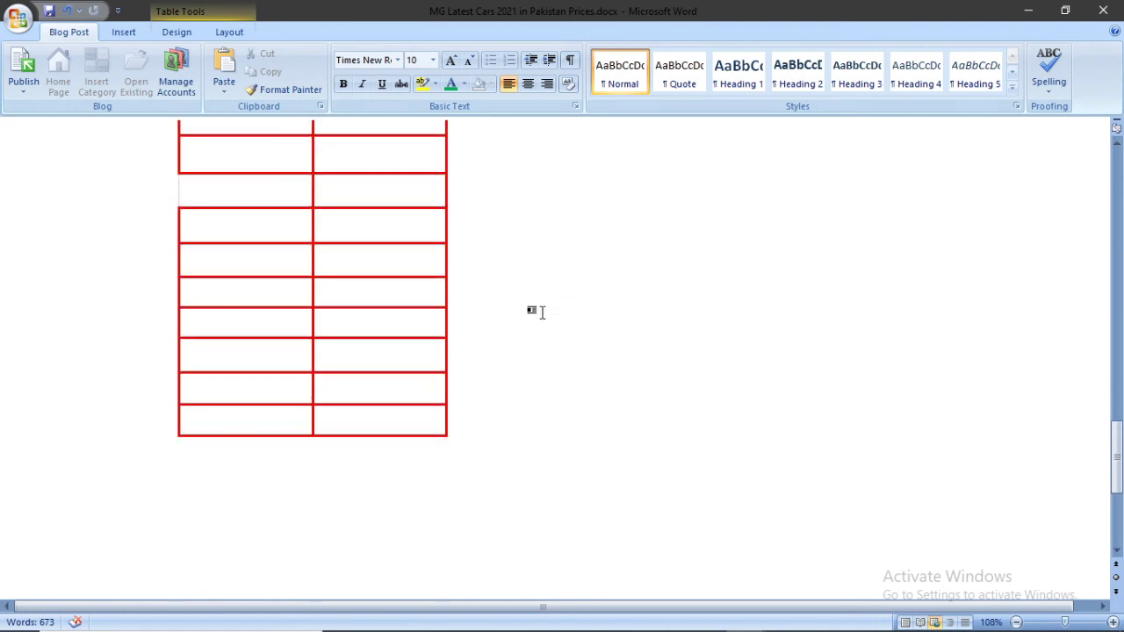
Step: Switch to Google Sheets, examine the Engine Type specification template in the other spreadsheet, and return to the Power table spreadsheet
{"action": "mouse_move", "coordinate": [516, 620]}
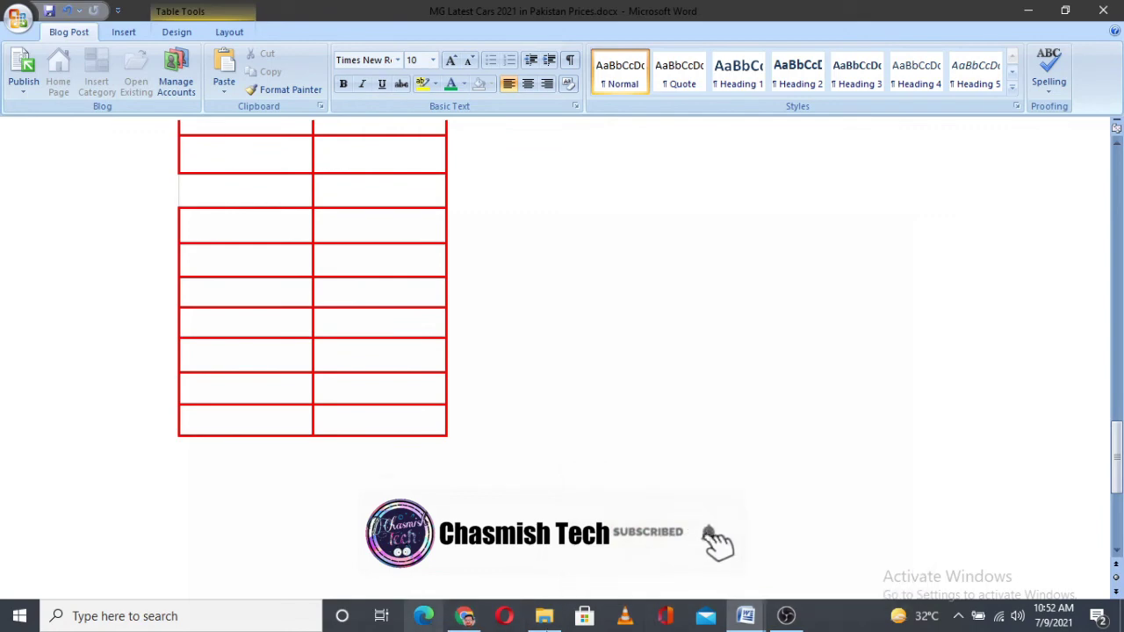
{"action": "left_click", "coordinate": [464, 544]}
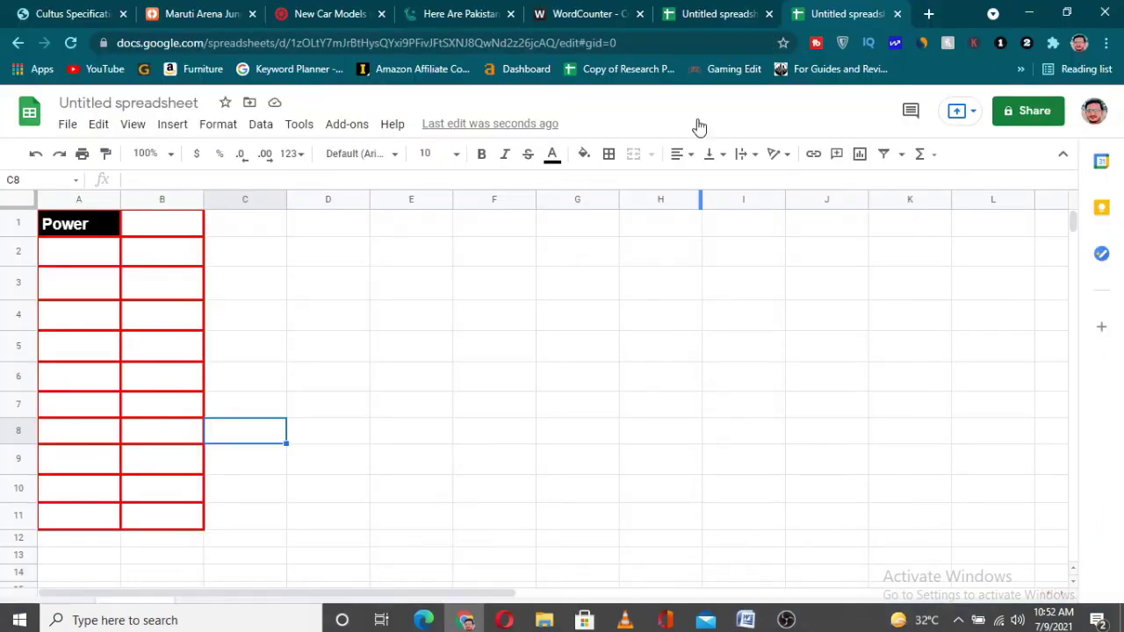
{"action": "left_click", "coordinate": [712, 9]}
{"action": "scroll", "coordinate": [435, 268], "scroll_direction": "down", "scroll_amount": 3}
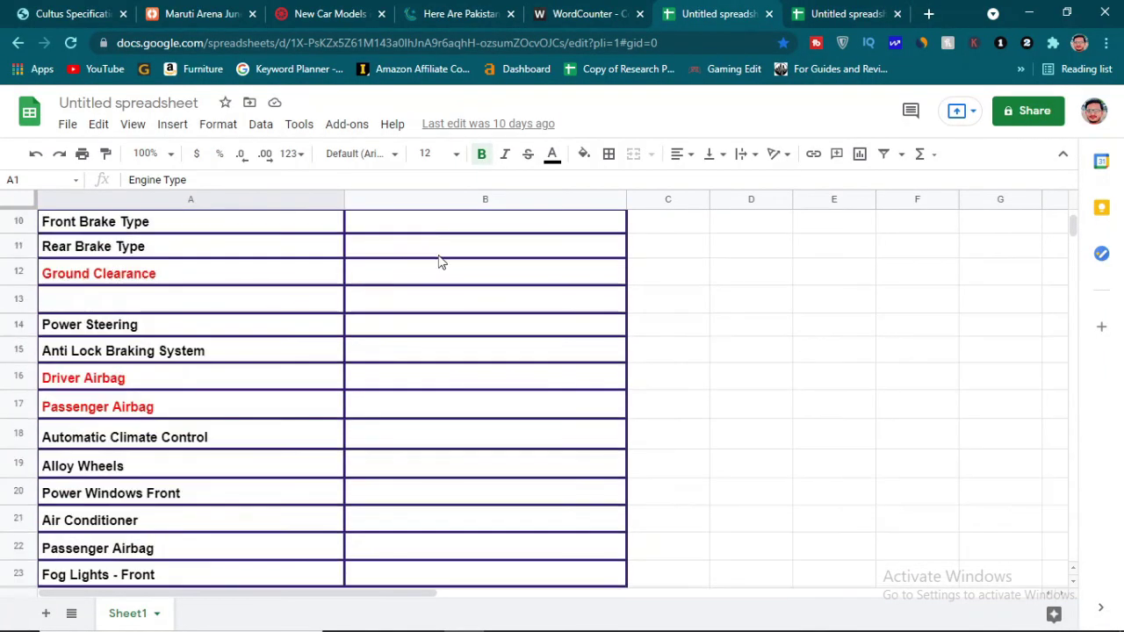
{"action": "scroll", "coordinate": [446, 250], "scroll_direction": "up", "scroll_amount": 3}
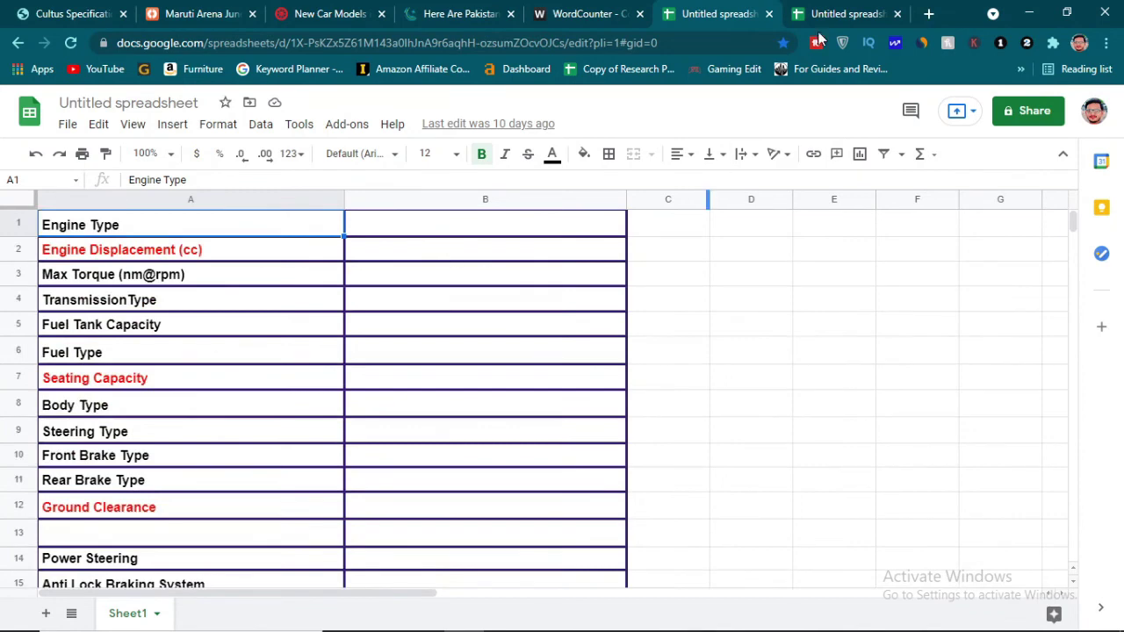
{"action": "left_click", "coordinate": [845, 12]}
{"action": "left_click", "coordinate": [713, 10]}
{"action": "left_click", "coordinate": [884, 11]}
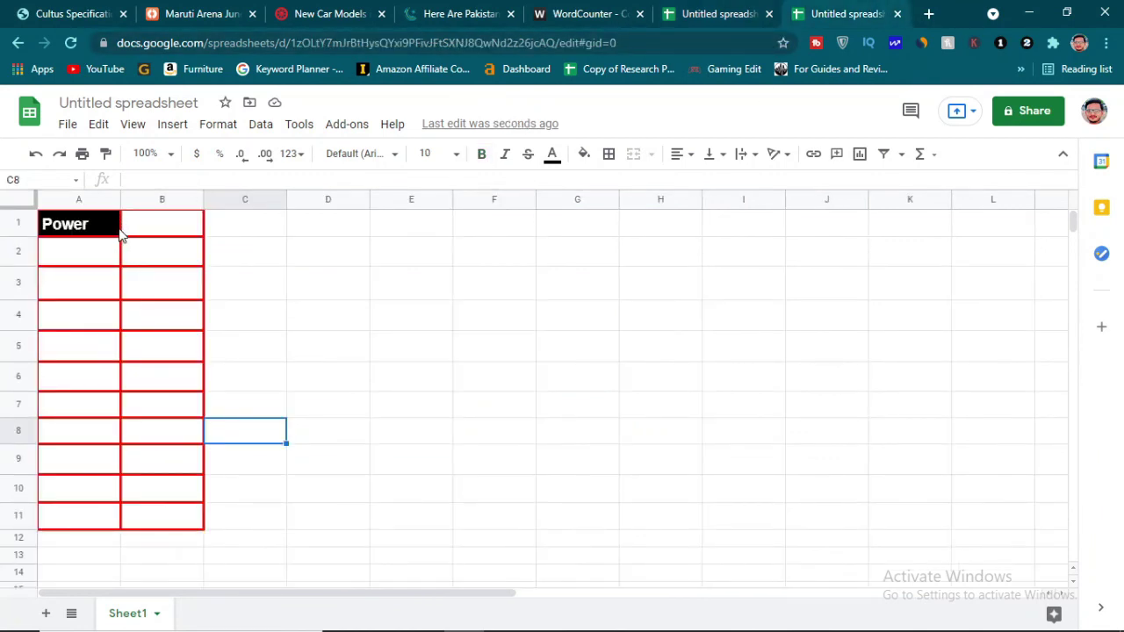
Step: Widen columns A and B of the Power table to a little over twice their width, keeping them roughly equal
{"action": "mouse_move", "coordinate": [205, 200]}
{"action": "left_mouse_down"}
{"action": "mouse_move", "coordinate": [237, 200]}
{"action": "mouse_move", "coordinate": [226, 200]}
{"action": "left_mouse_up"}
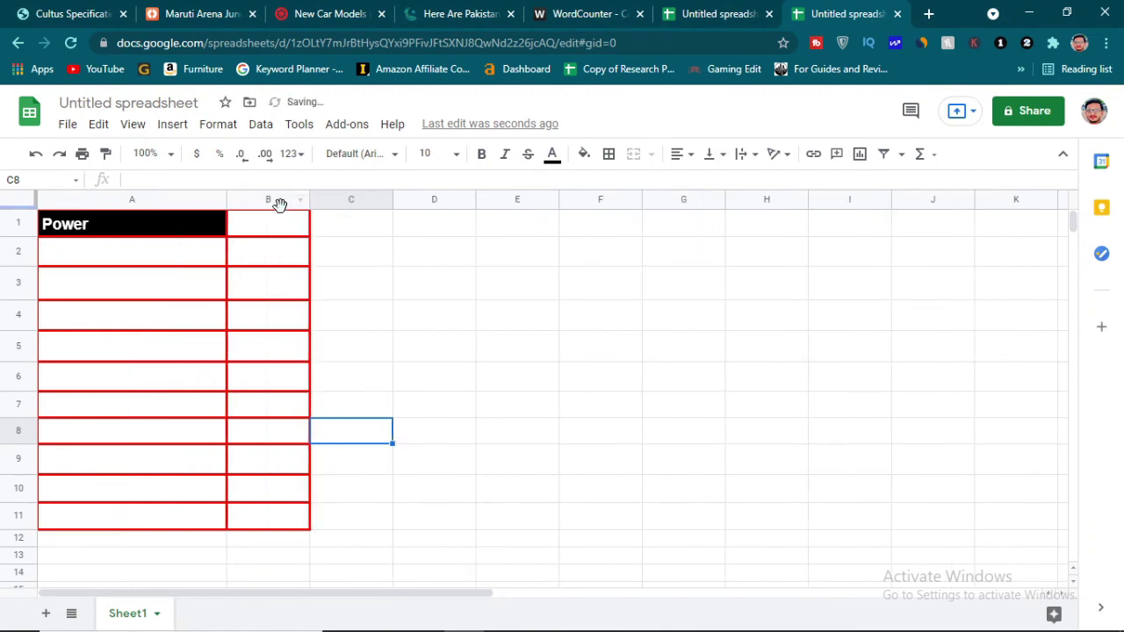
{"action": "right_click", "coordinate": [303, 202]}
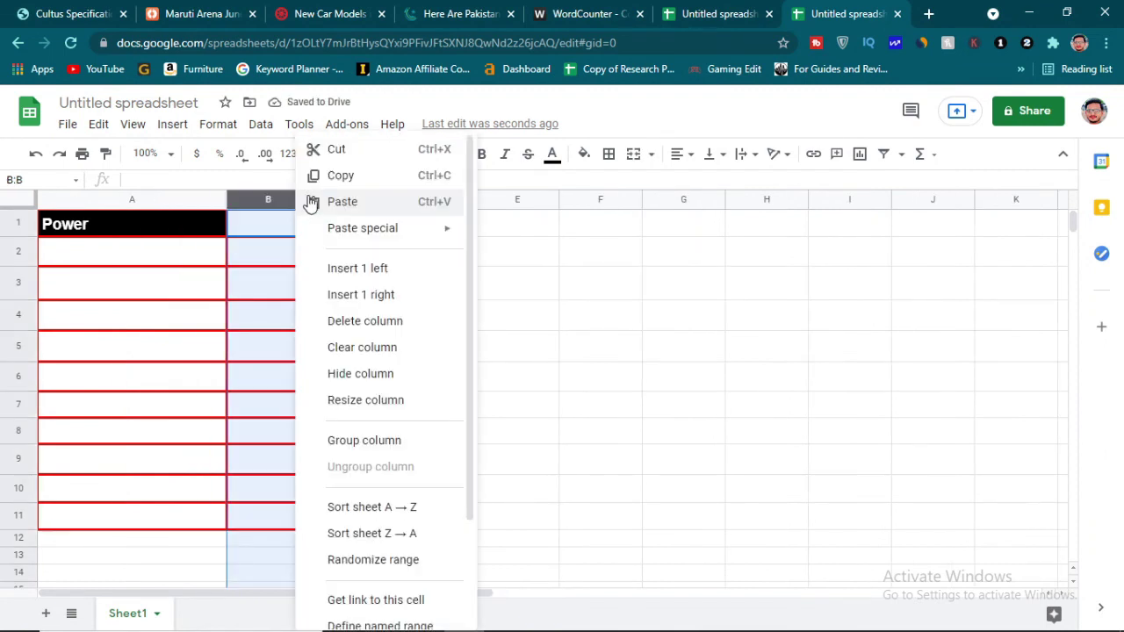
{"action": "left_click", "coordinate": [260, 196]}
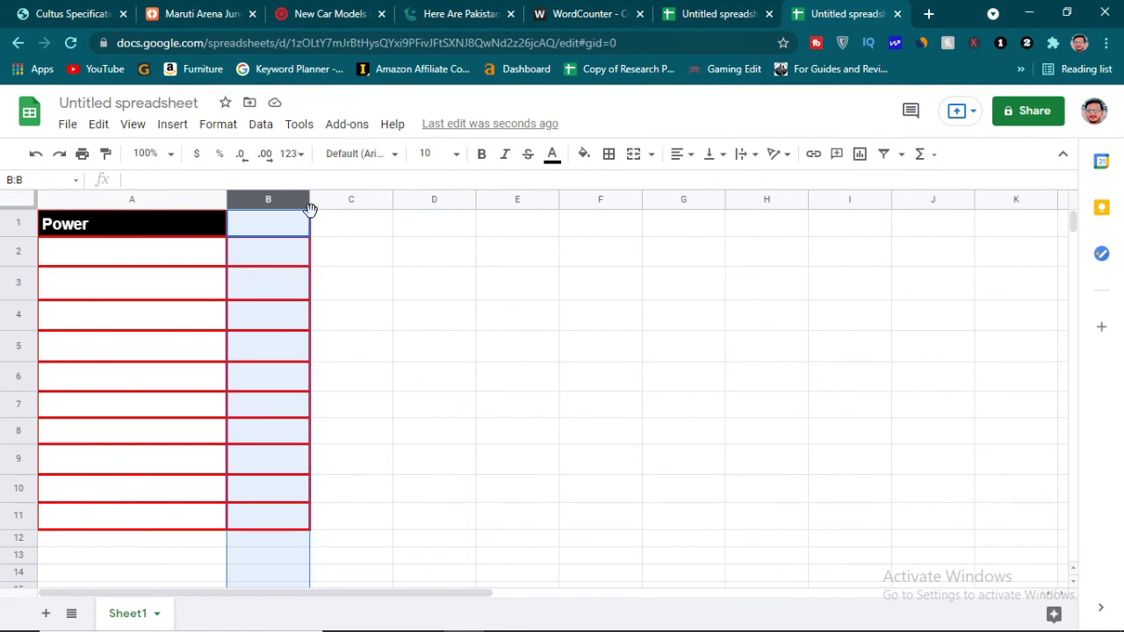
{"action": "left_click_drag", "start_coordinate": [309, 199], "coordinate": [410, 199]}
{"action": "left_click", "coordinate": [471, 307]}
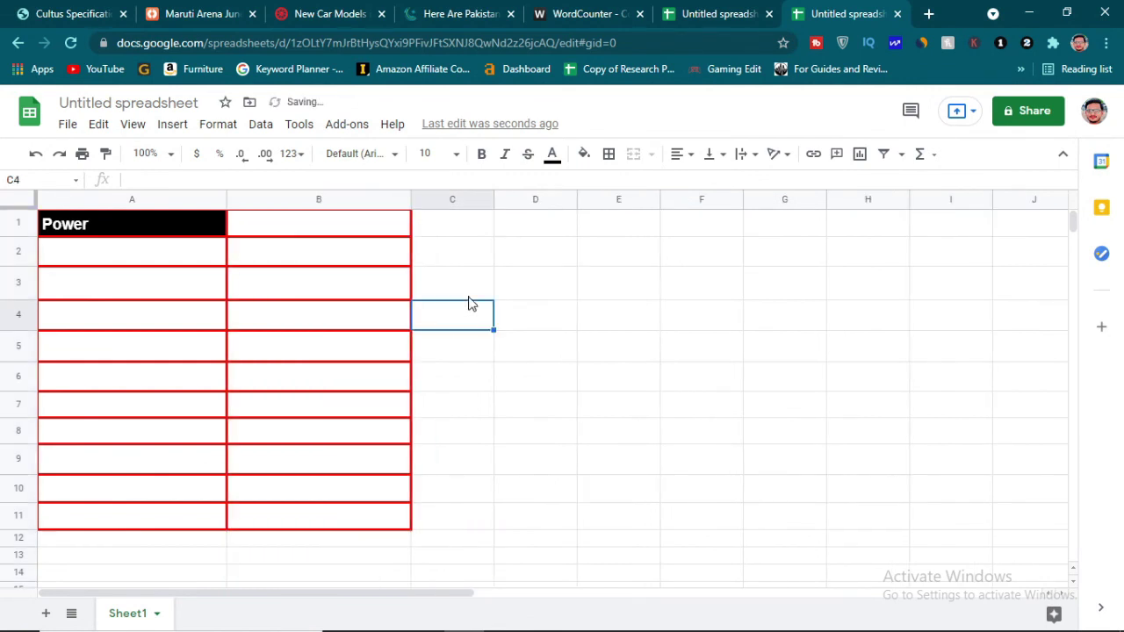
{"action": "left_click_drag", "start_coordinate": [93, 572], "coordinate": [151, 605]}
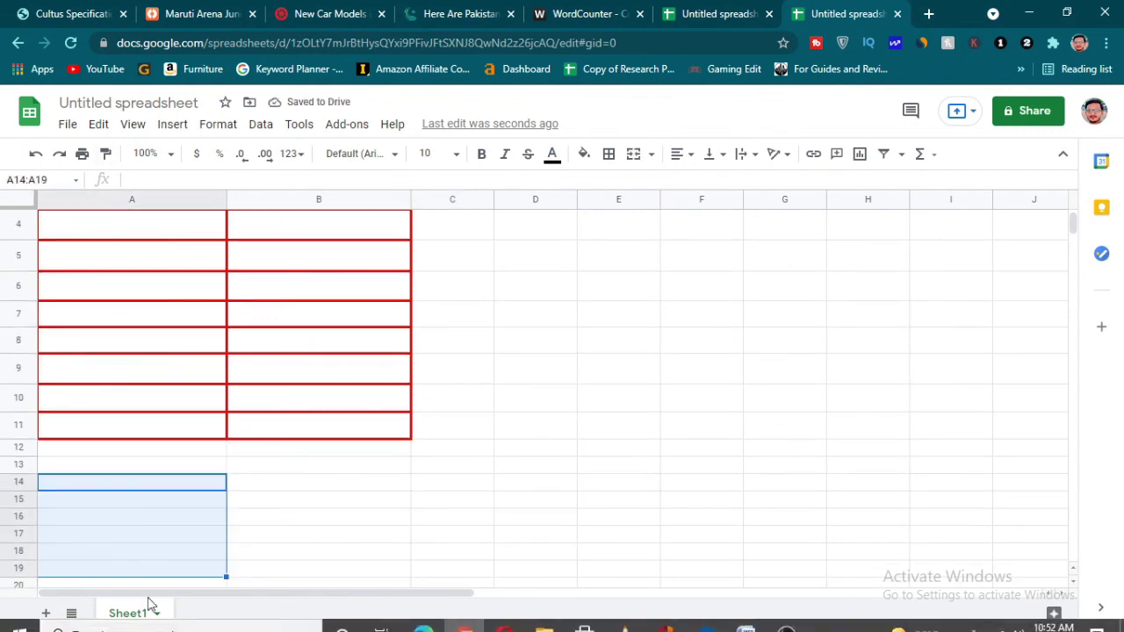
{"action": "left_click_drag", "start_coordinate": [432, 499], "coordinate": [316, 481]}
{"action": "left_click", "coordinate": [489, 403]}
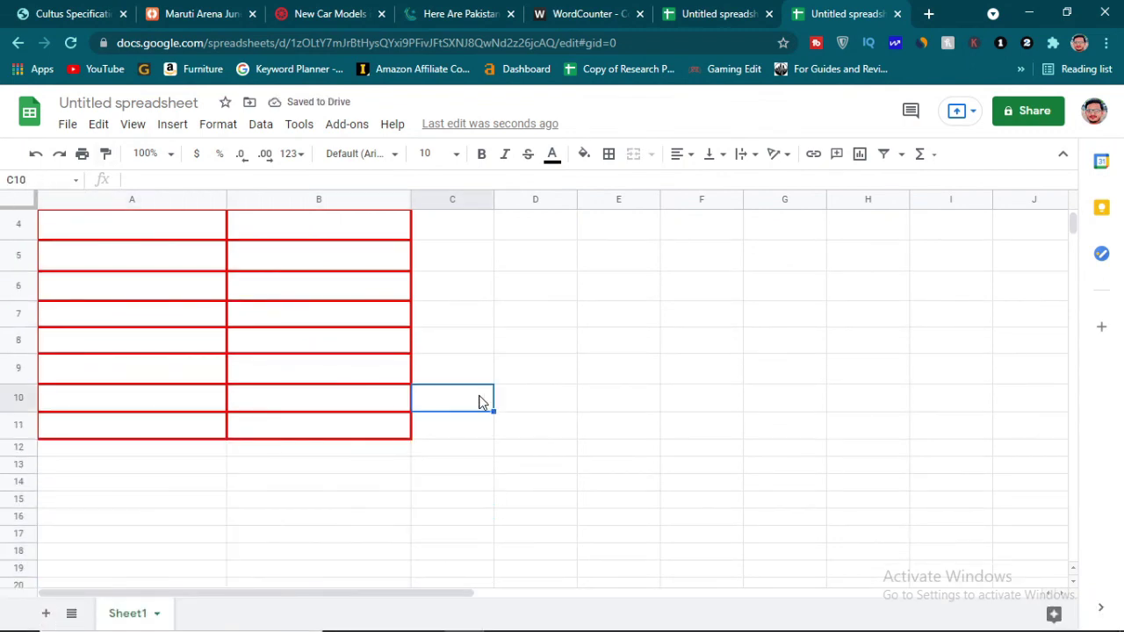
{"action": "scroll", "coordinate": [206, 383], "scroll_direction": "up", "scroll_amount": 2}
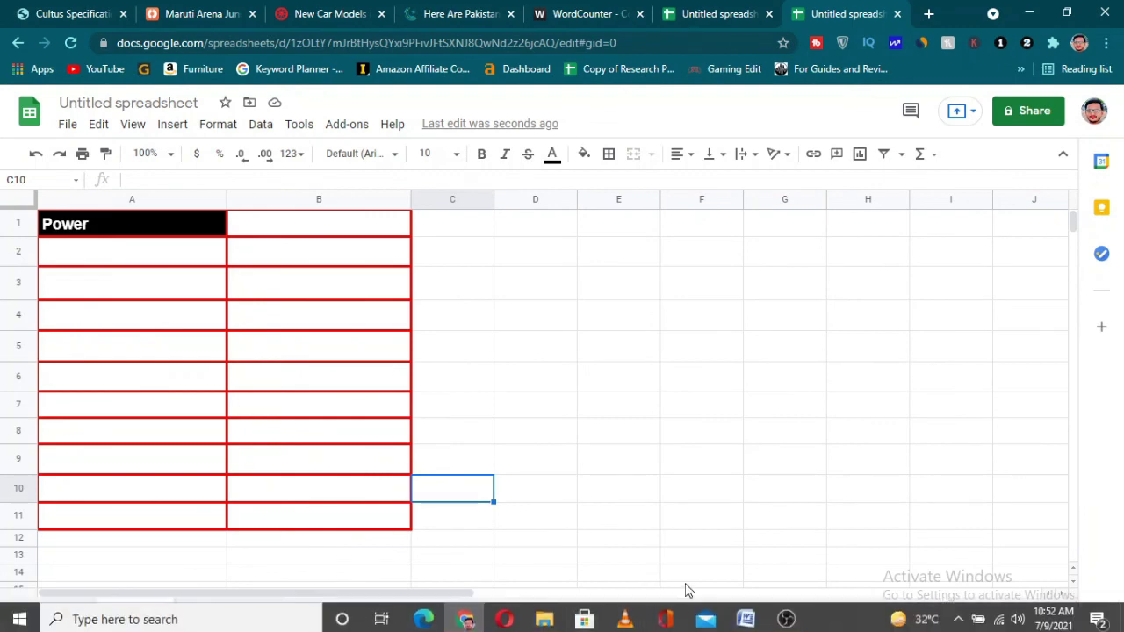
Step: Switch back to the MG Latest Cars 2021 in Pakistan Prices document in Word
{"action": "mouse_move", "coordinate": [745, 616]}
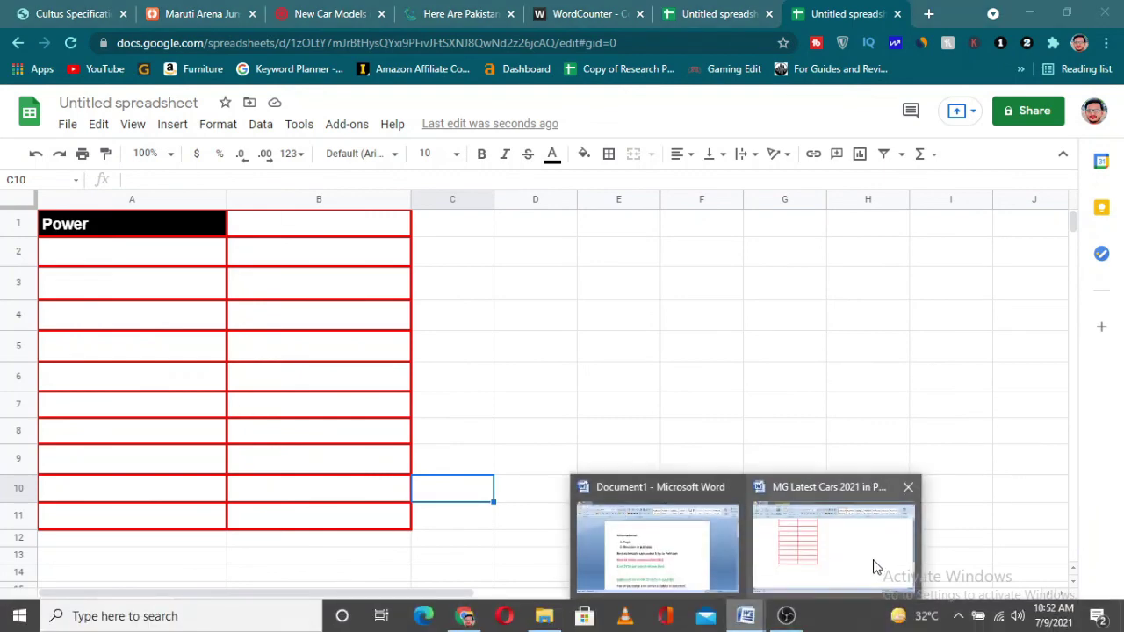
{"action": "left_click", "coordinate": [870, 567]}
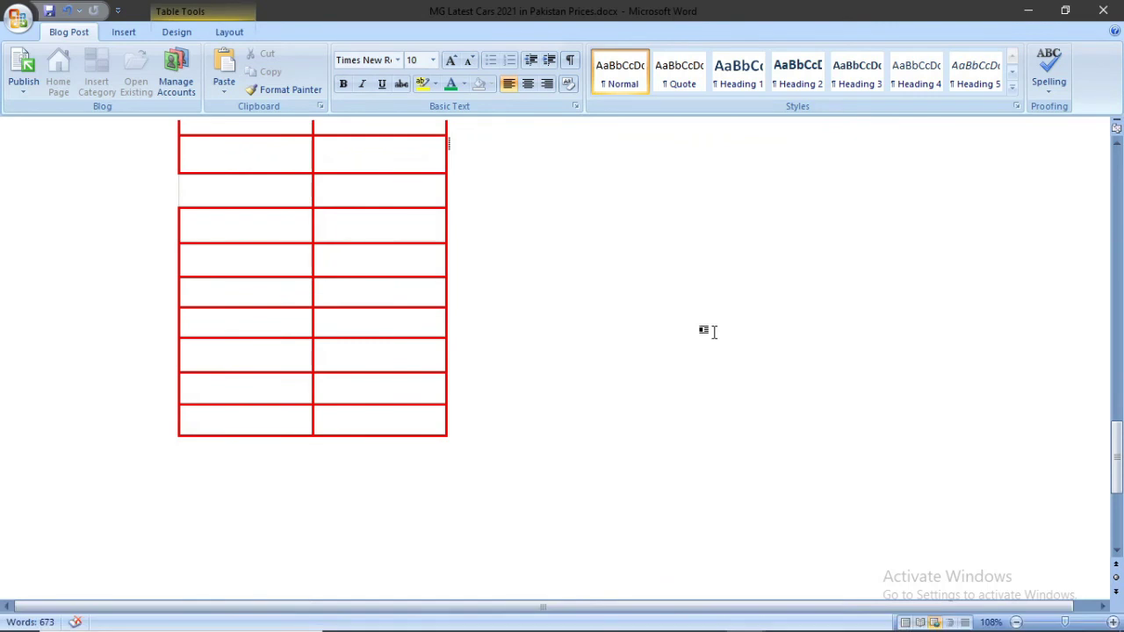